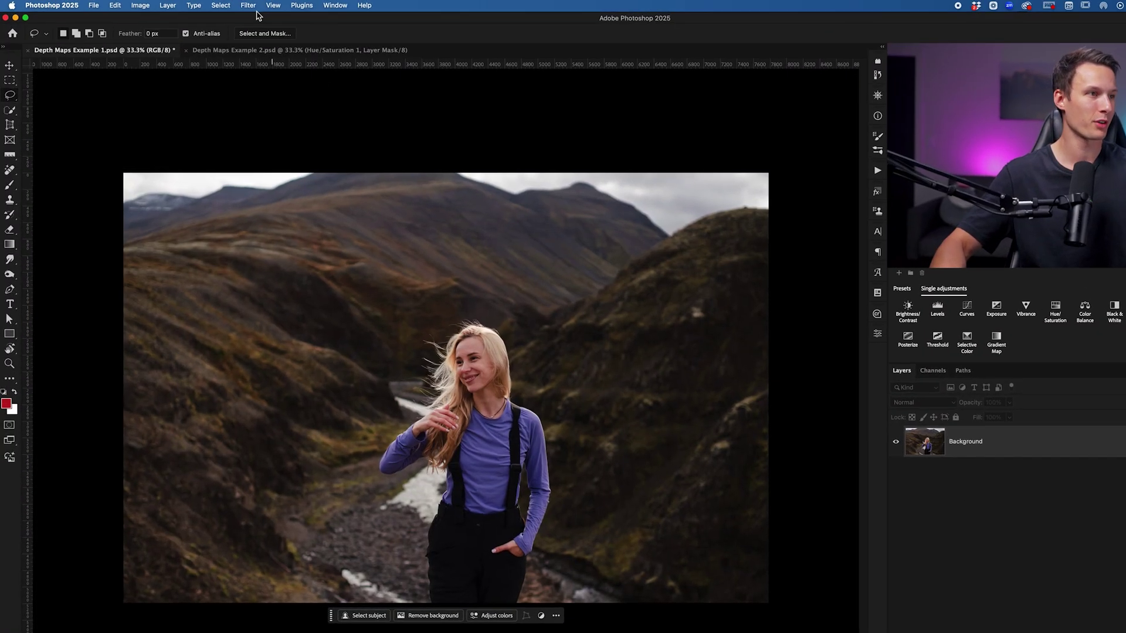
Turn on the Depth Blur neural filter with Output depth map only checked.
click(222, 4)
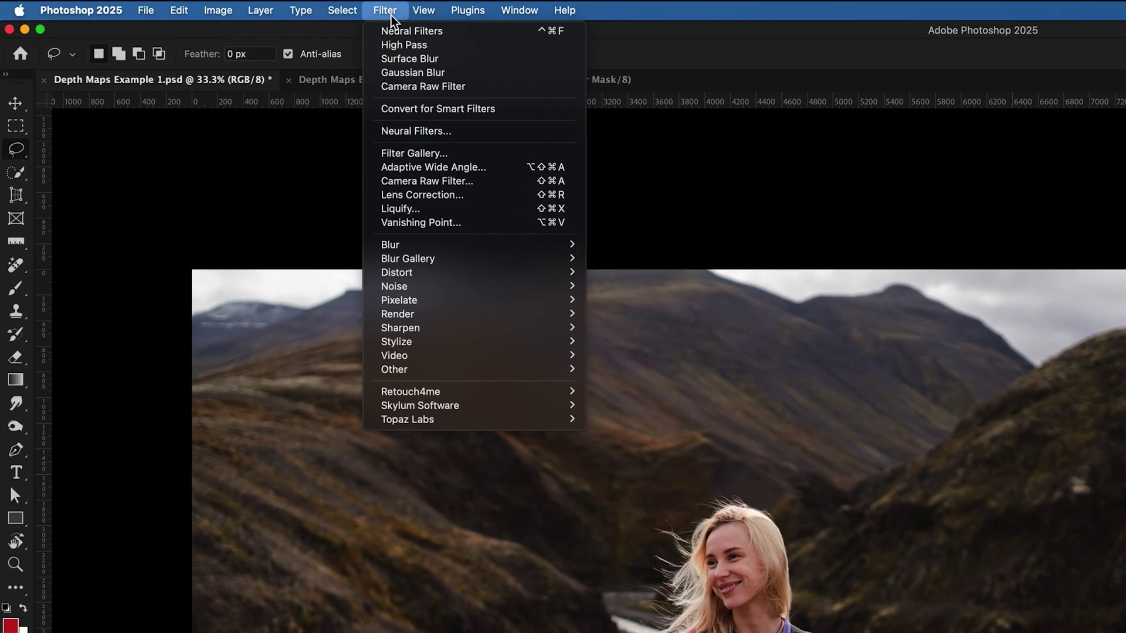
click(480, 130)
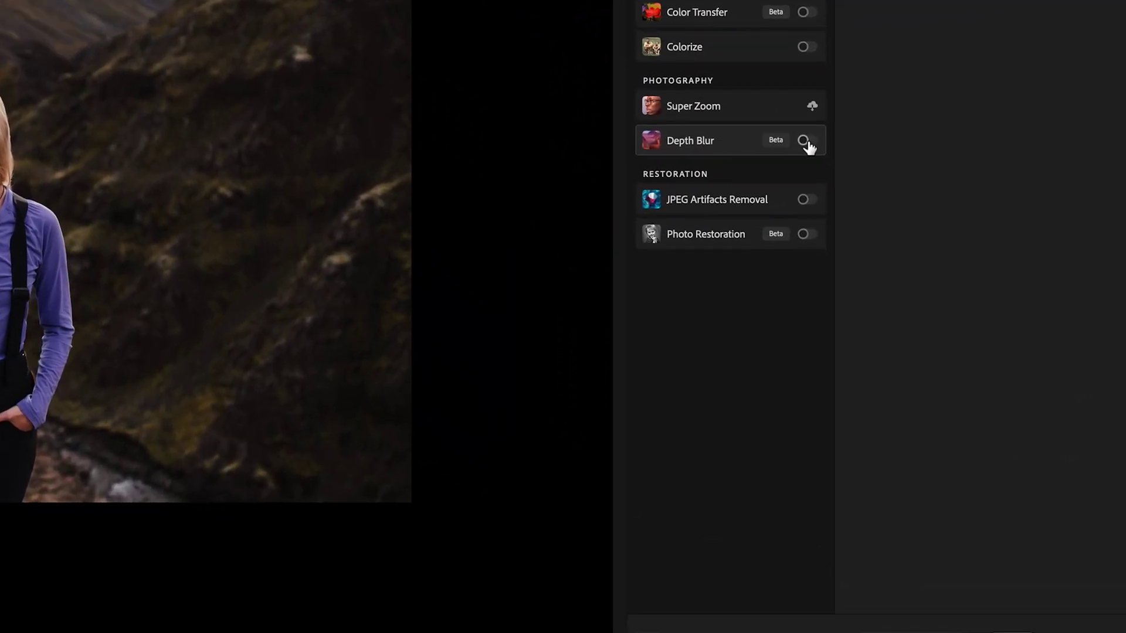
click(804, 140)
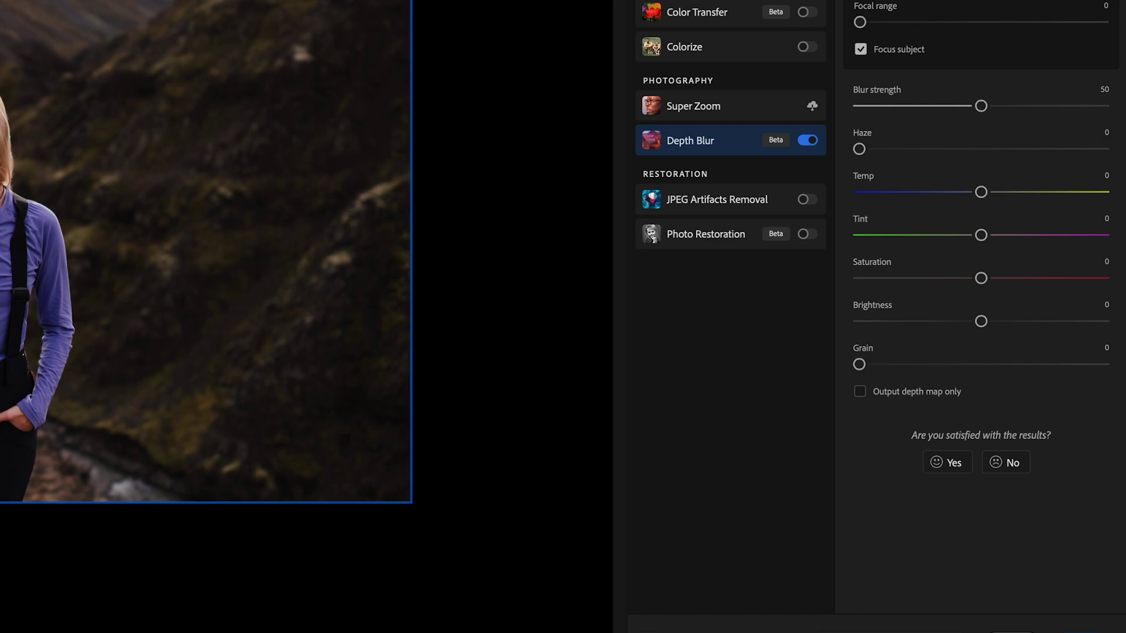
click(907, 401)
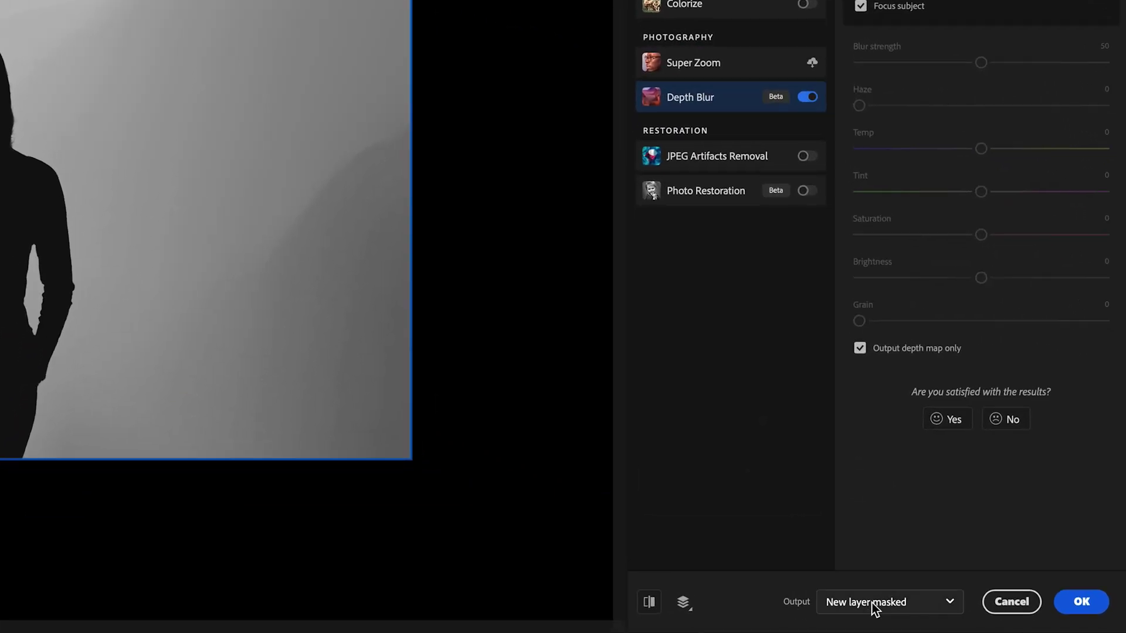
click(981, 617)
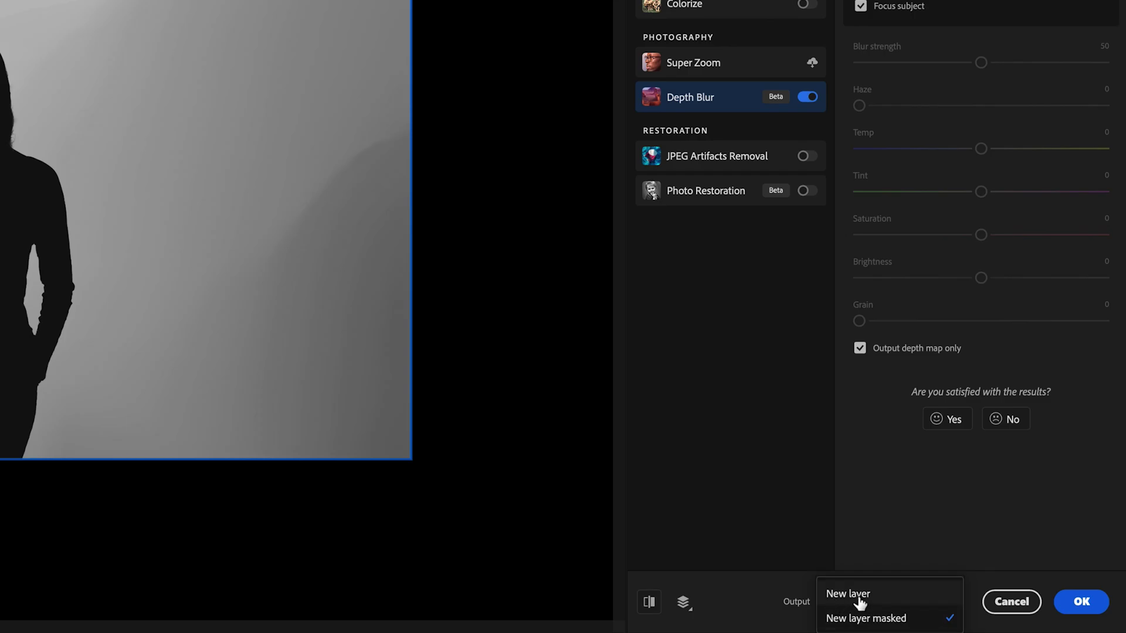
Output the depth map to a new layer, Layer 1, and show the Channels panel.
click(857, 605)
click(1081, 602)
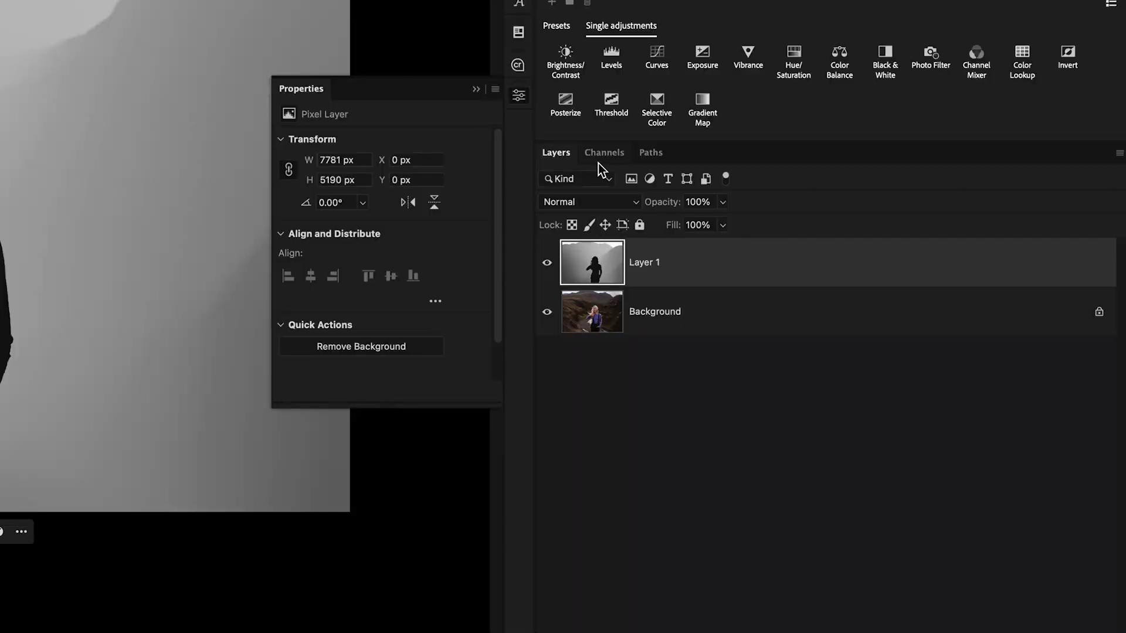
click(600, 154)
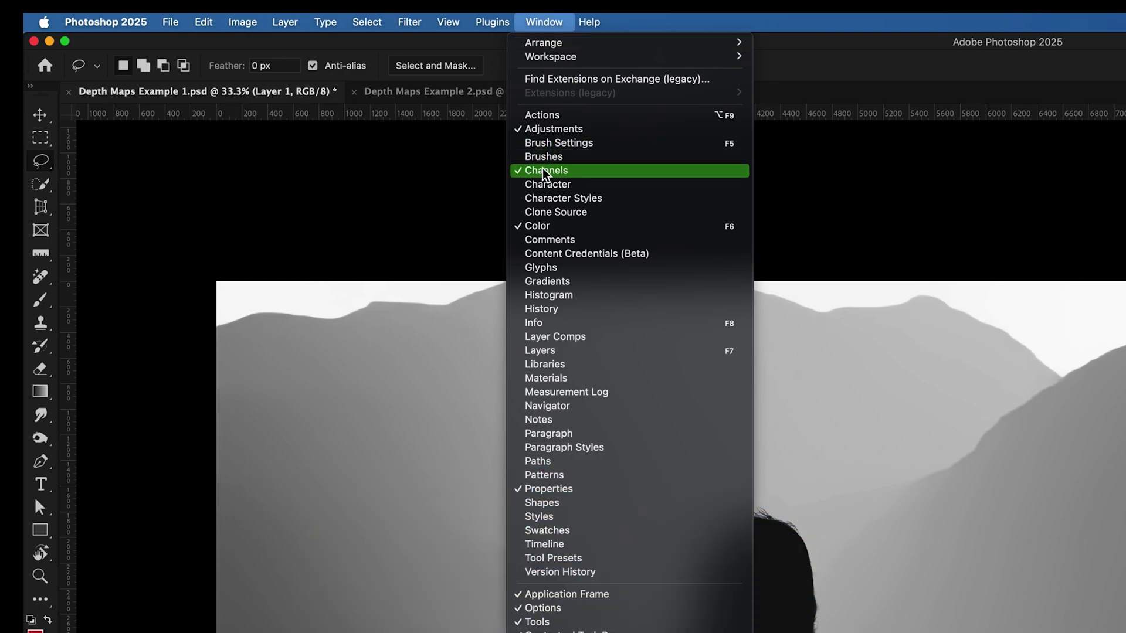
Load the depth map's RGB channel as a luminosity selection, then return to Layers.
click(545, 171)
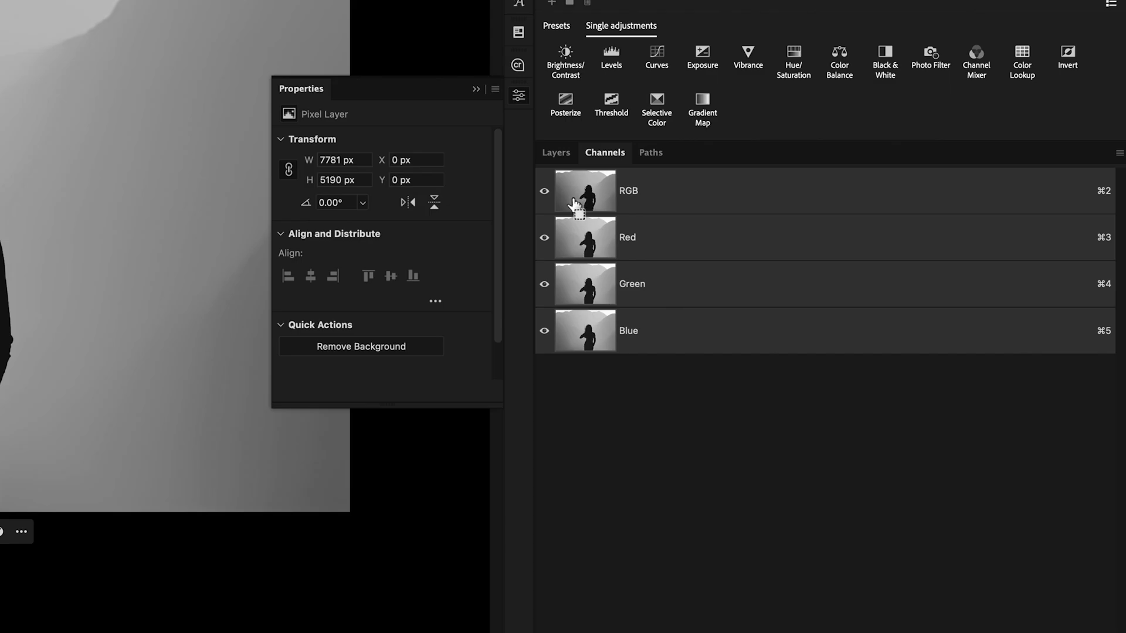
super+click(576, 199)
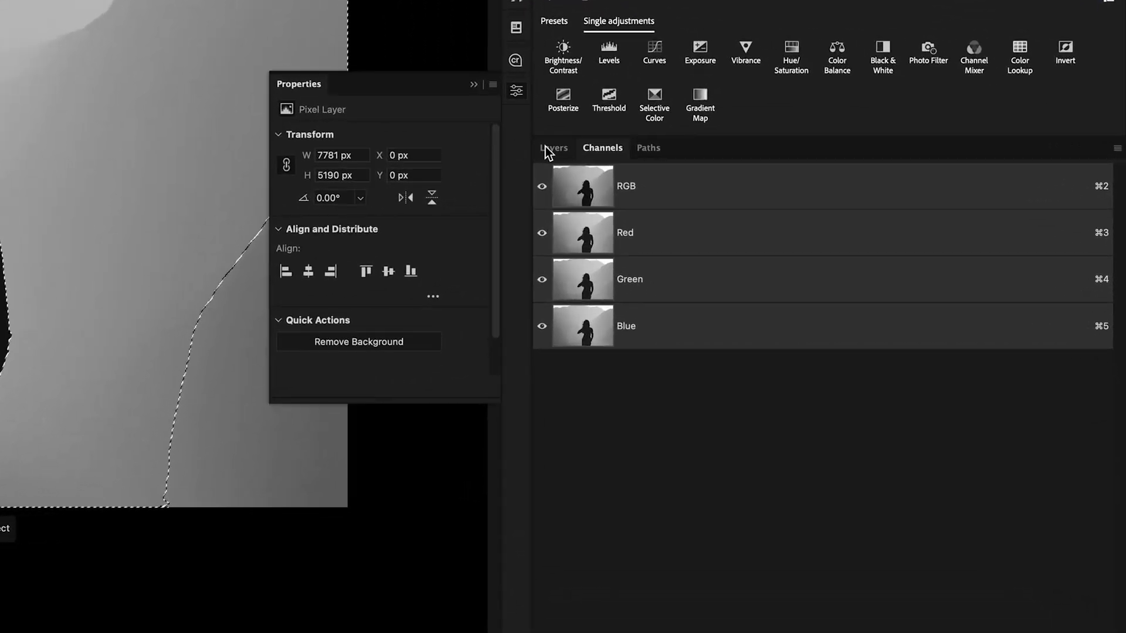
click(545, 148)
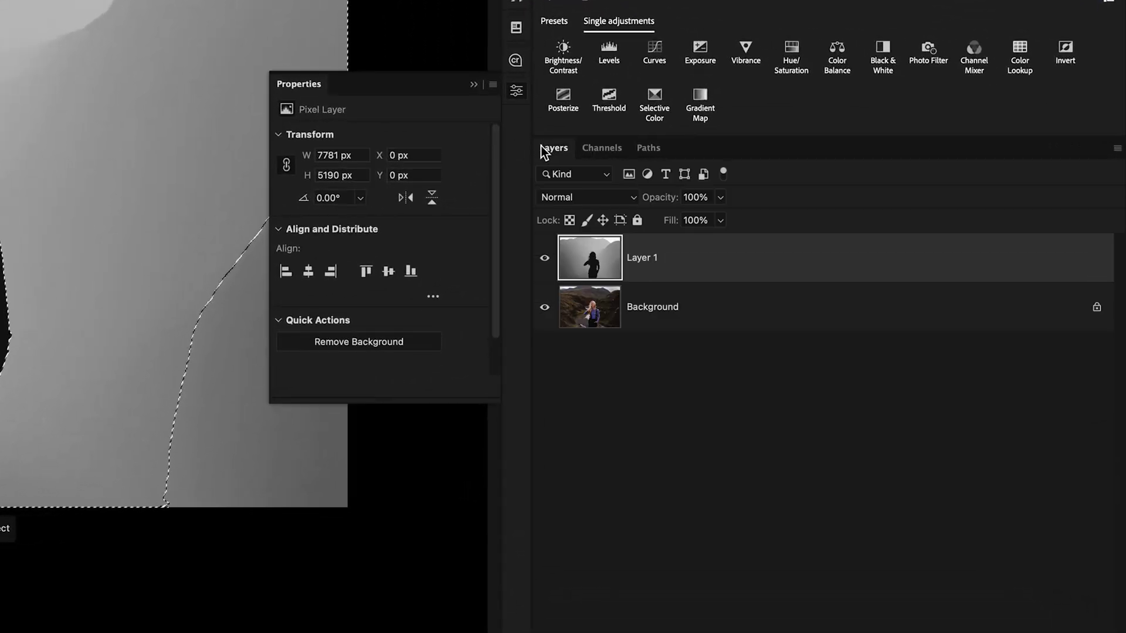
Add a depth-masked Curves 1 adjustment, hide the depth map Layer 1, and edit its curve.
click(660, 62)
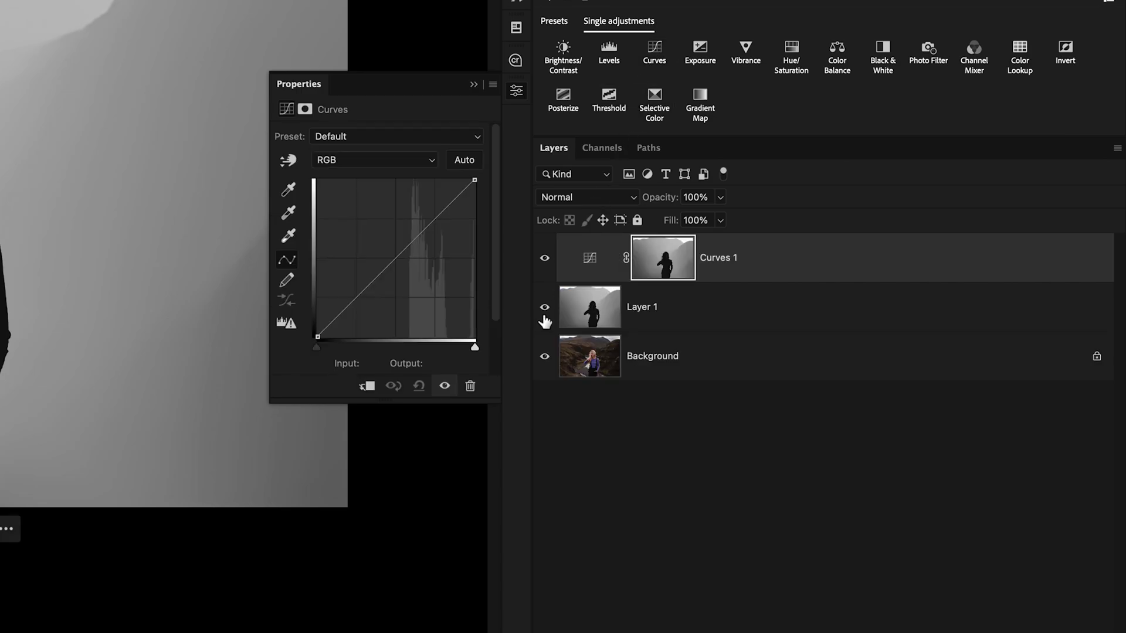
click(544, 309)
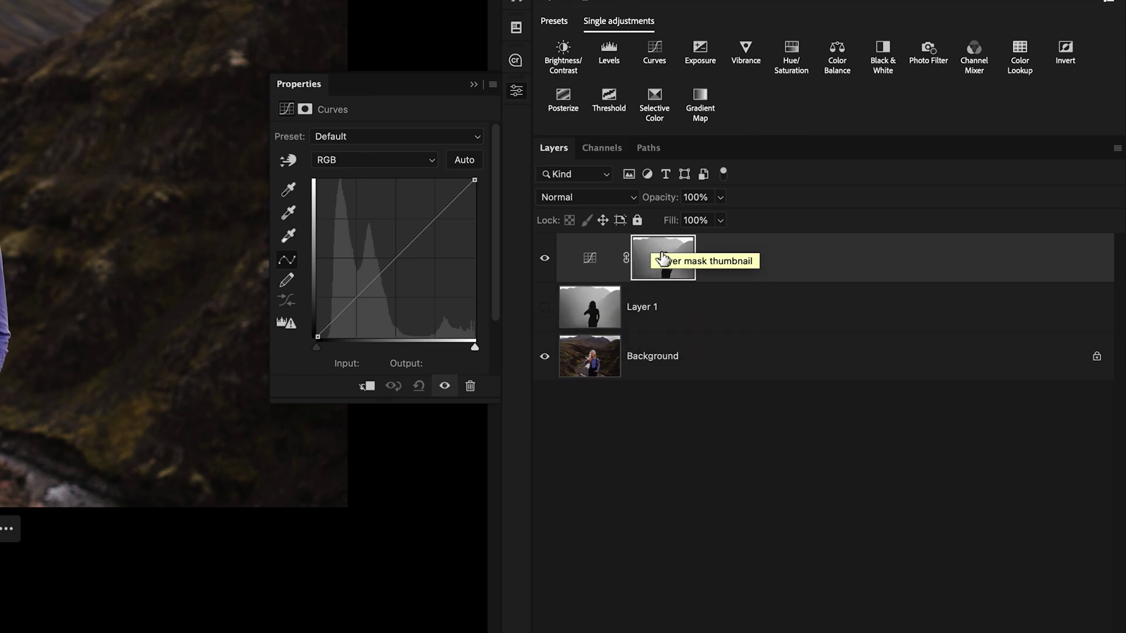
click(590, 258)
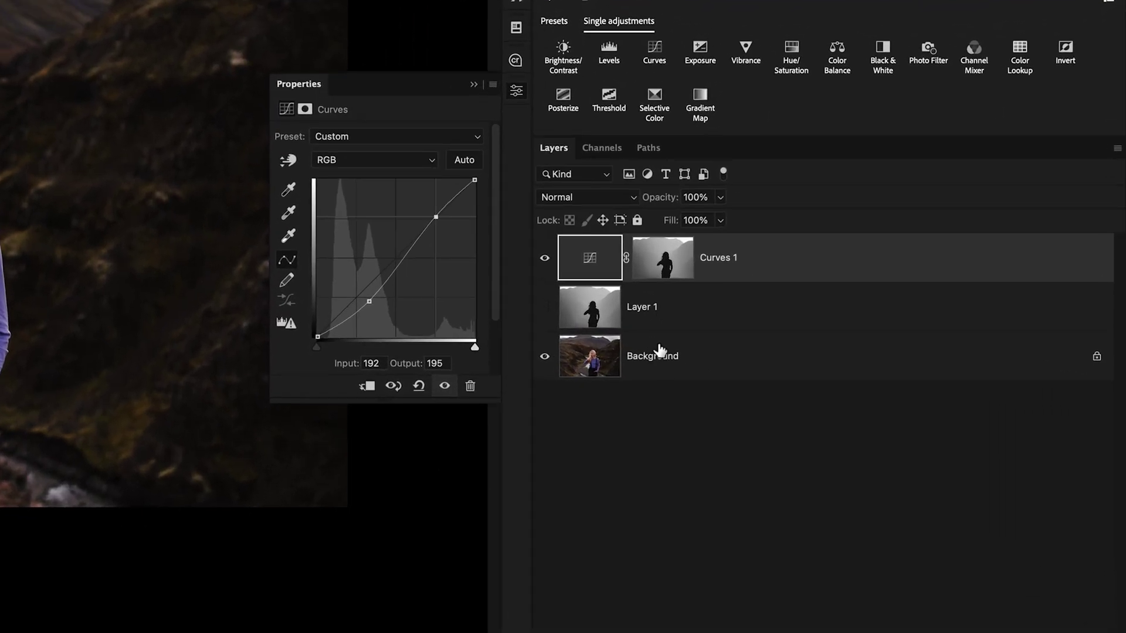
click(663, 356)
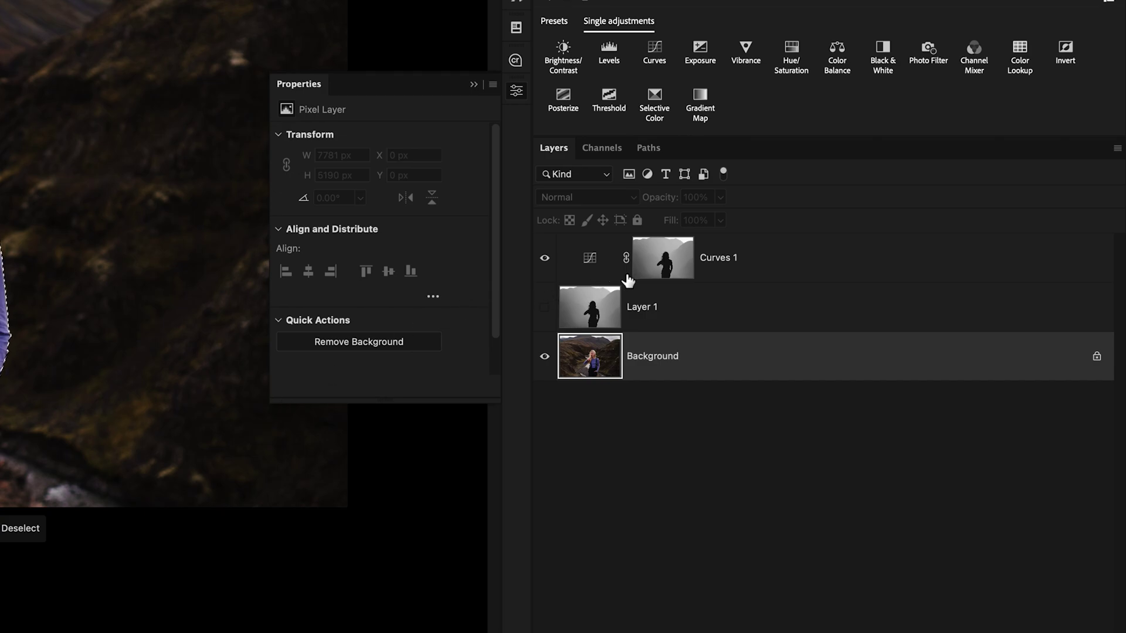
Add a Curves 2 adjustment with an inverted mask and hide Curves 1.
click(776, 257)
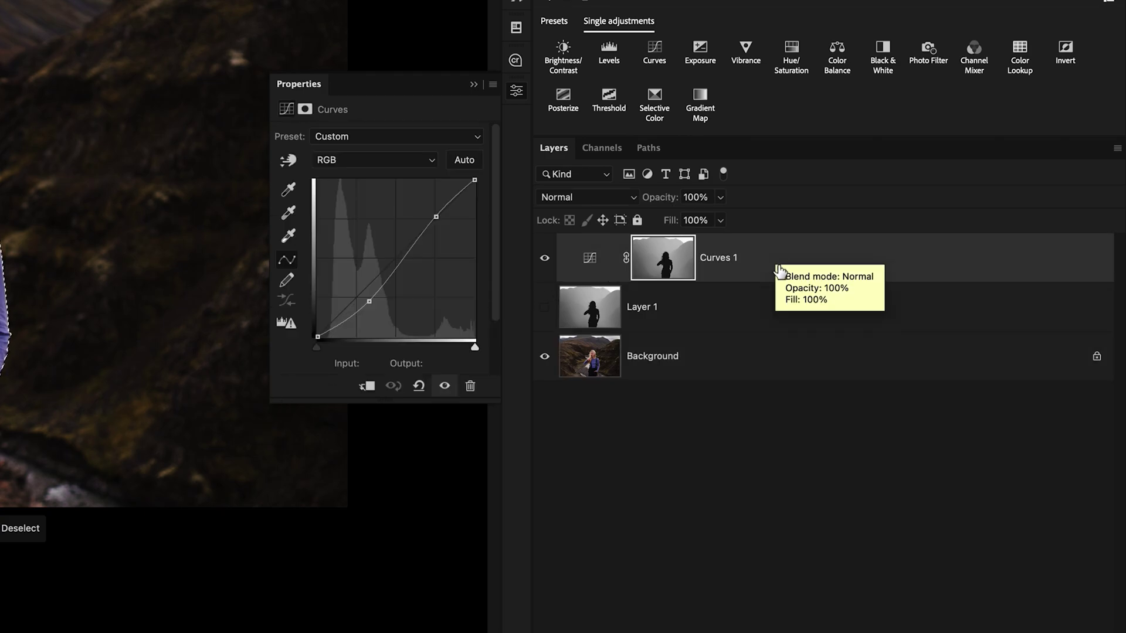
click(662, 66)
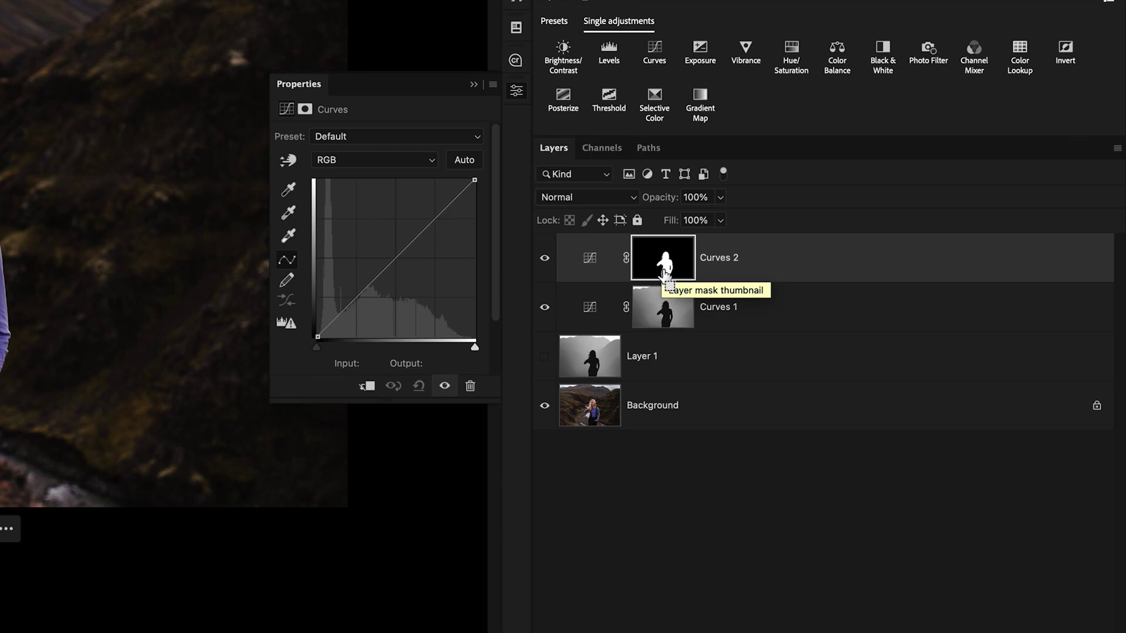
key(ctrl+i)
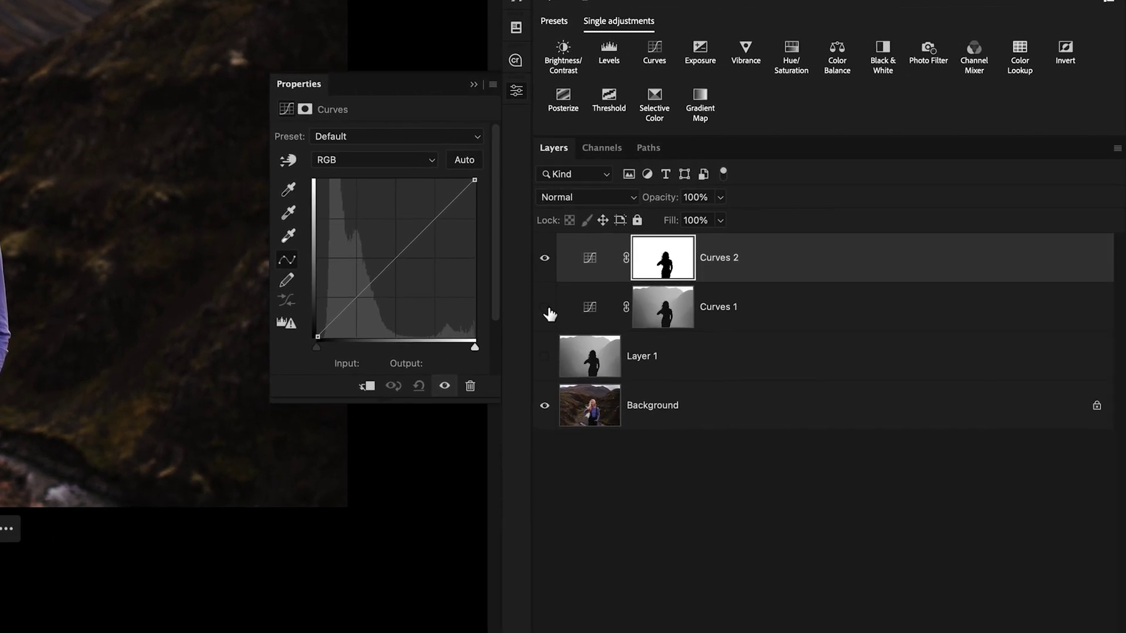
click(545, 307)
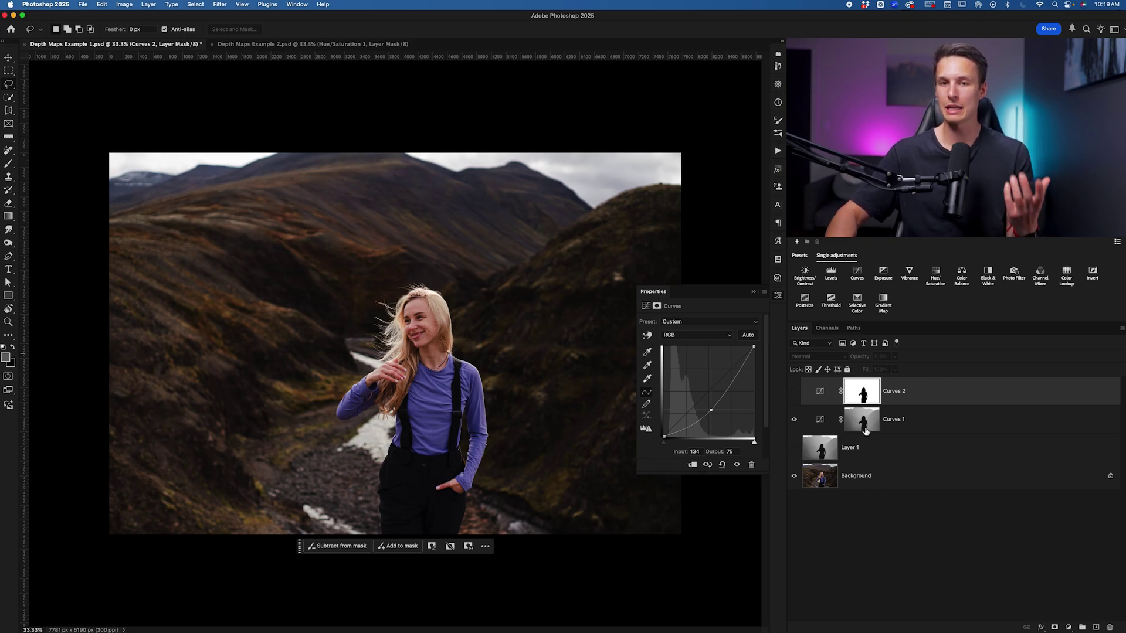
Invert the Curves 1 mask and raise its curve points to brighten the image.
click(874, 425)
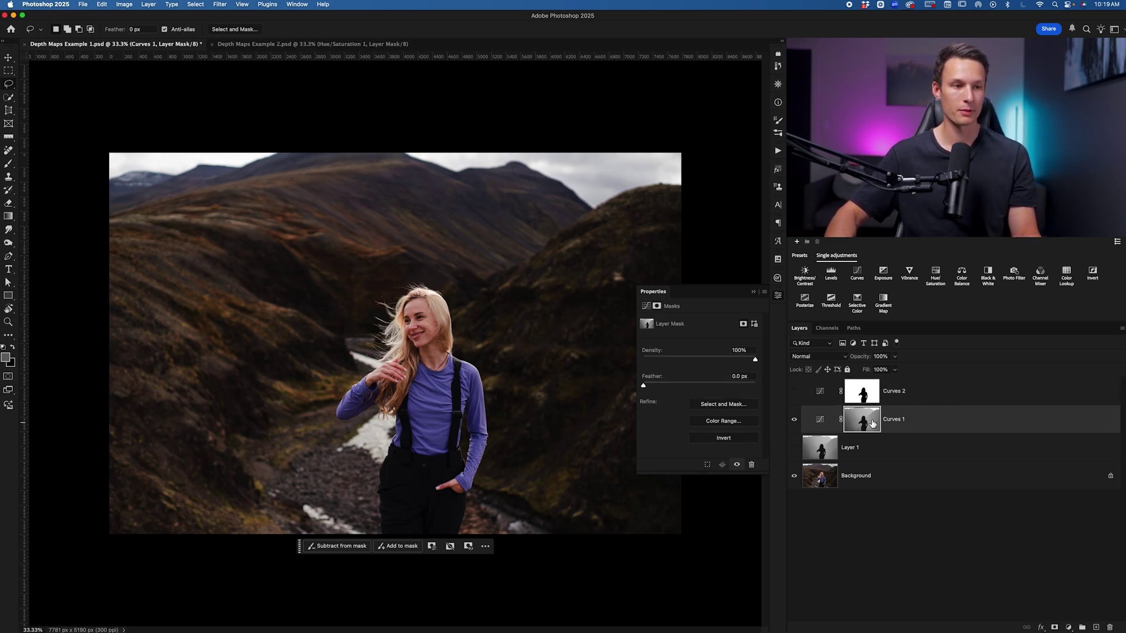
click(821, 420)
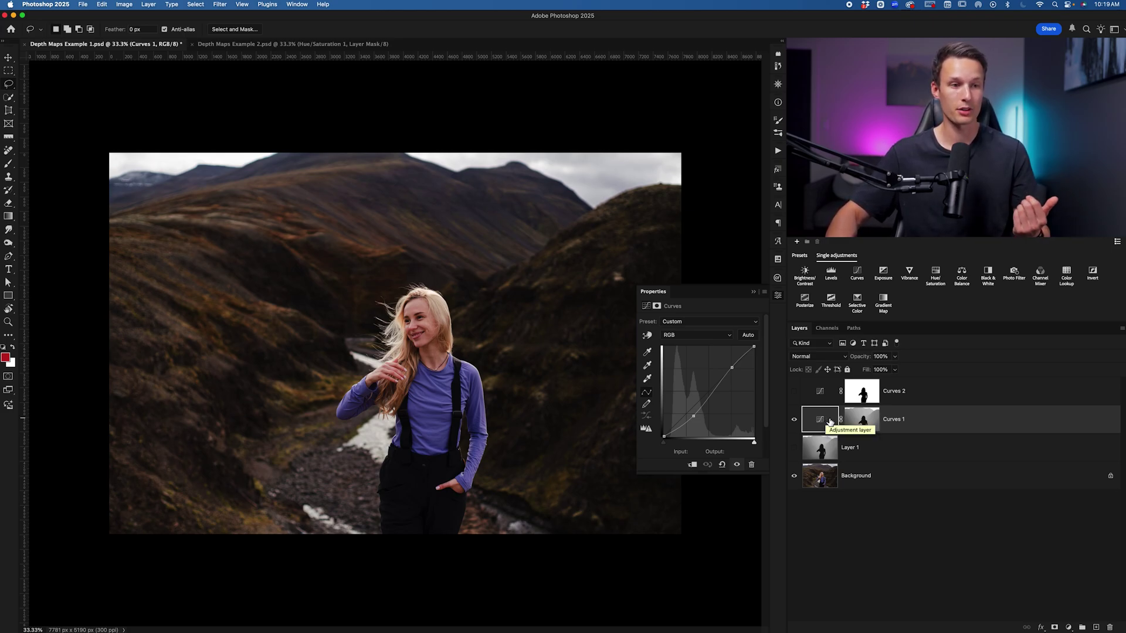
click(861, 431)
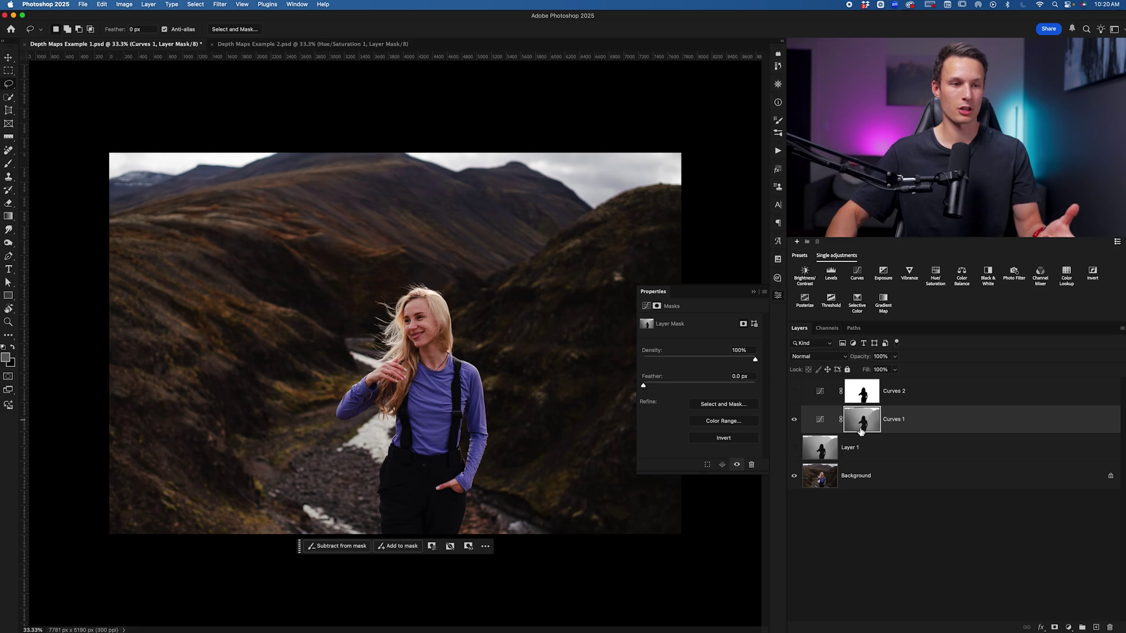
key(super+i)
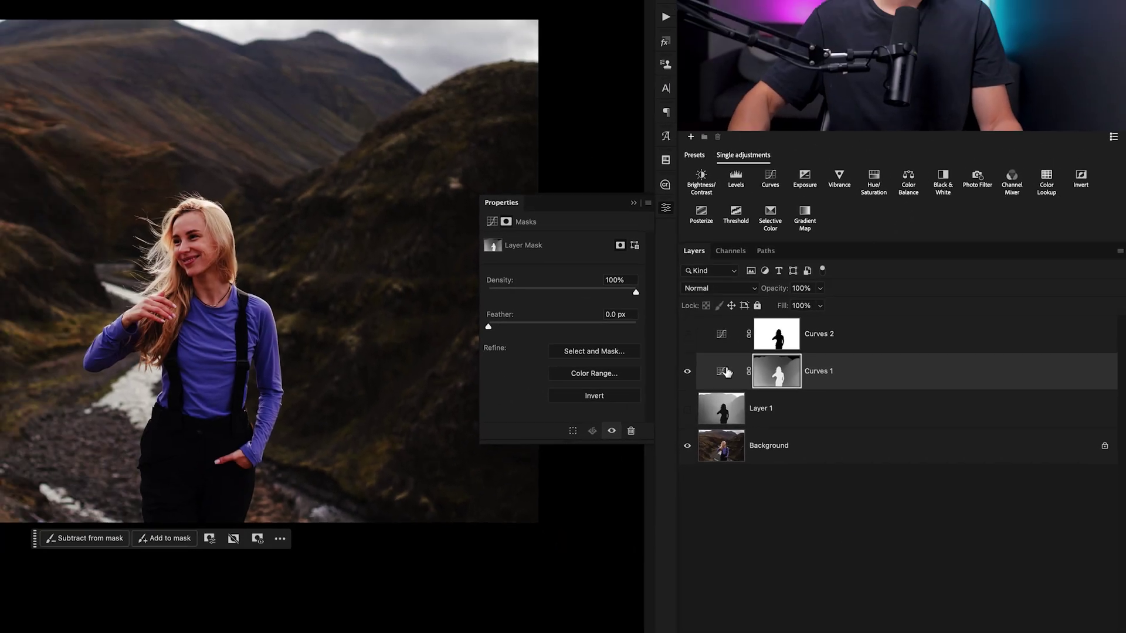
click(602, 309)
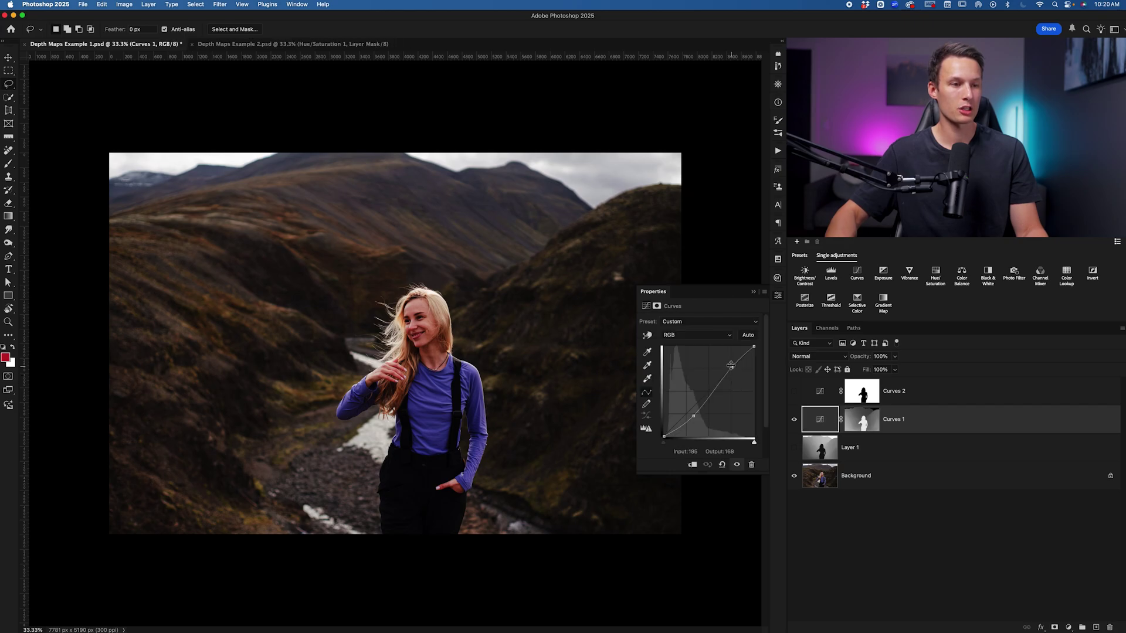
drag(732, 368, 728, 360)
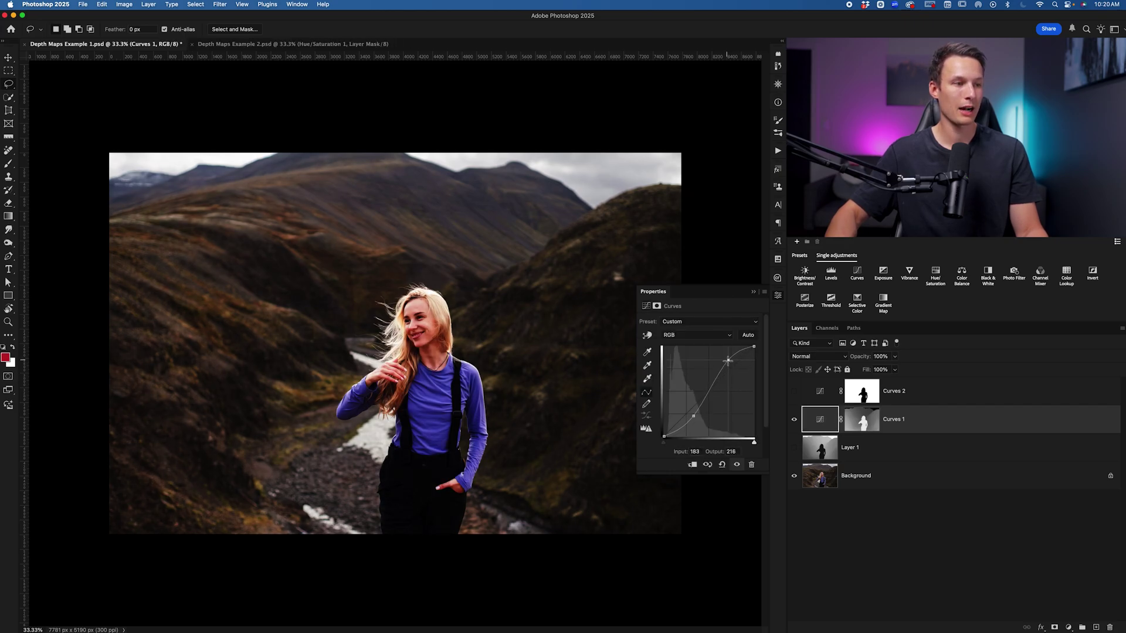
drag(694, 415, 691, 412)
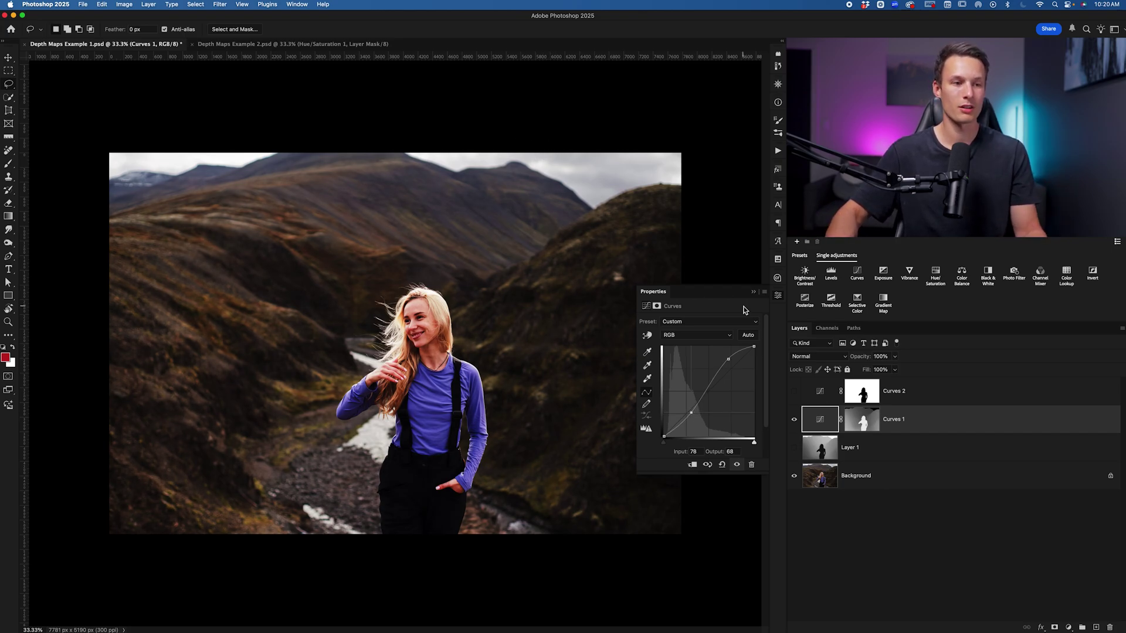
click(849, 421)
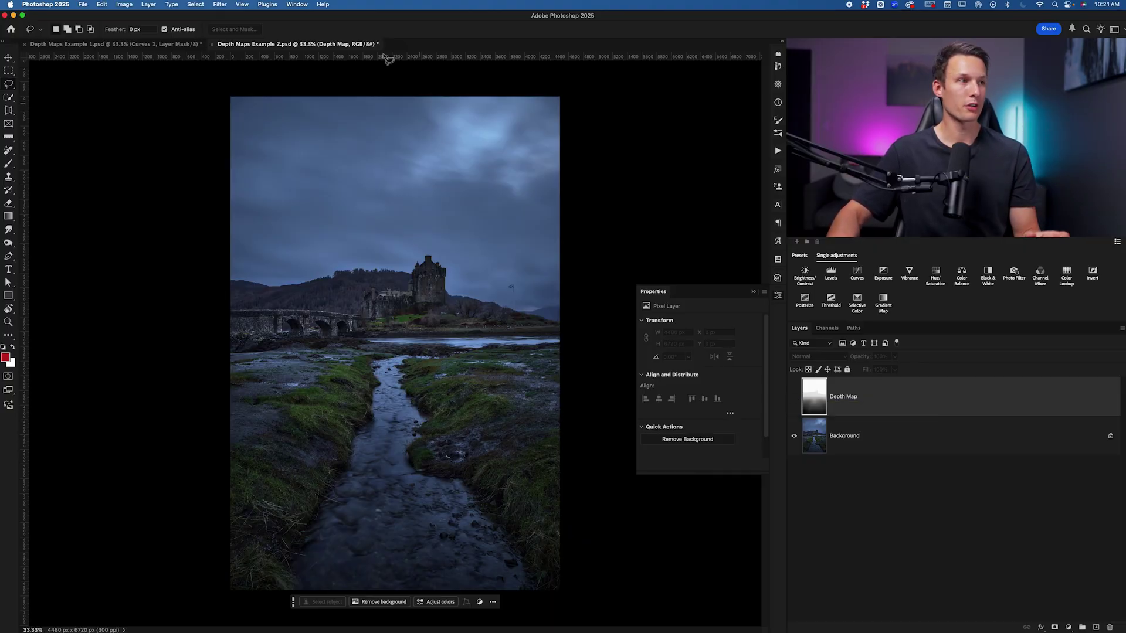
click(220, 7)
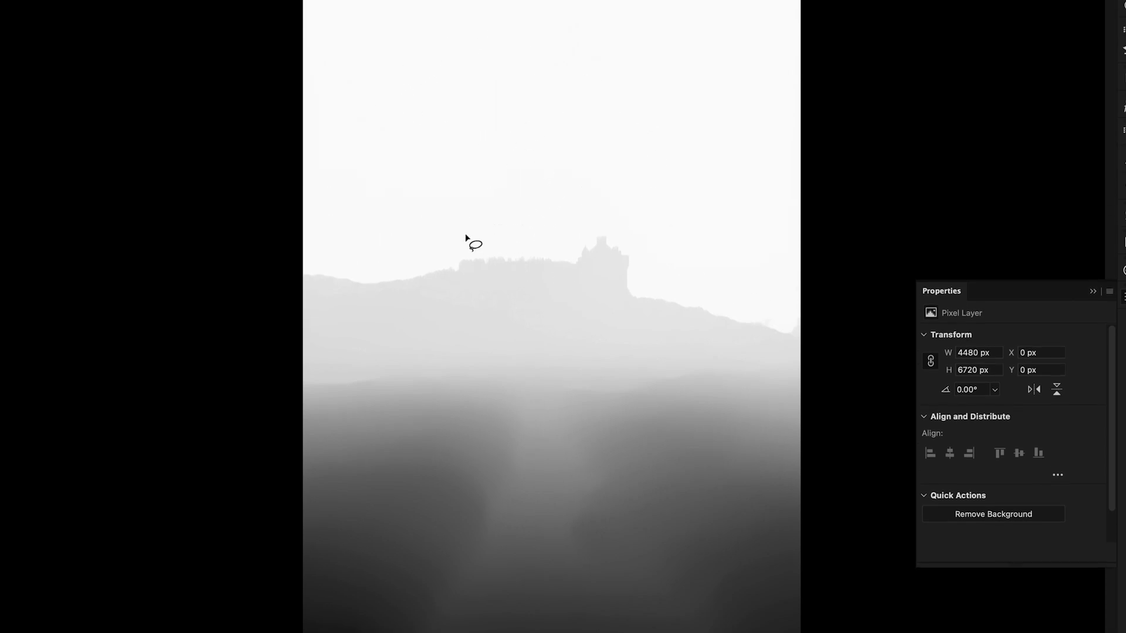
click(793, 400)
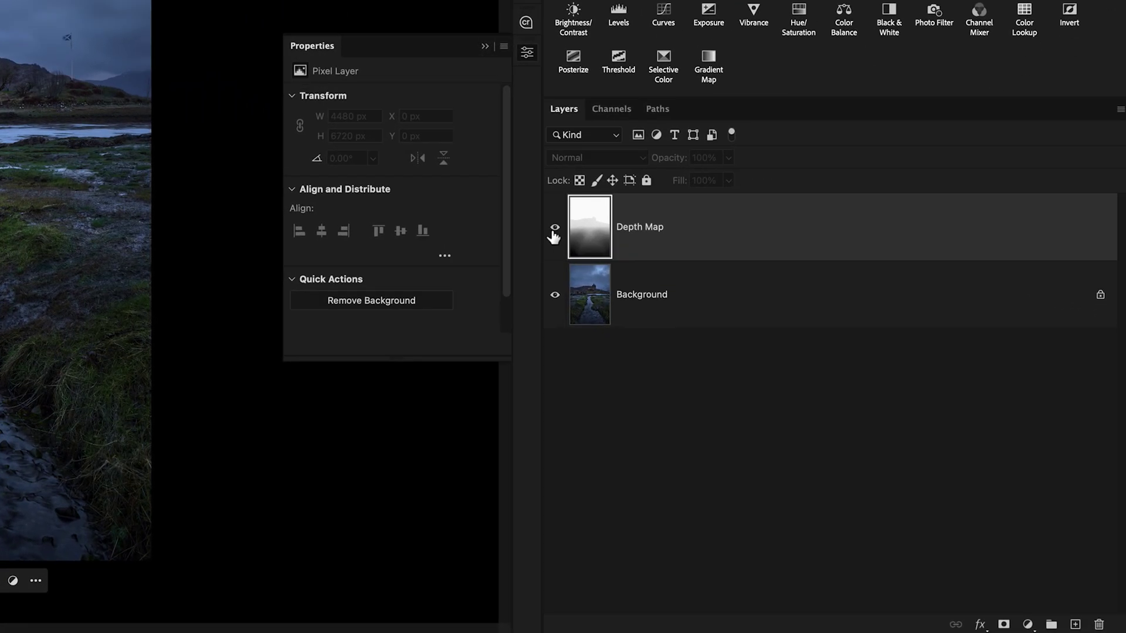
Show the castle's Depth Map layer and load its RGB channel brightness as a selection.
click(696, 327)
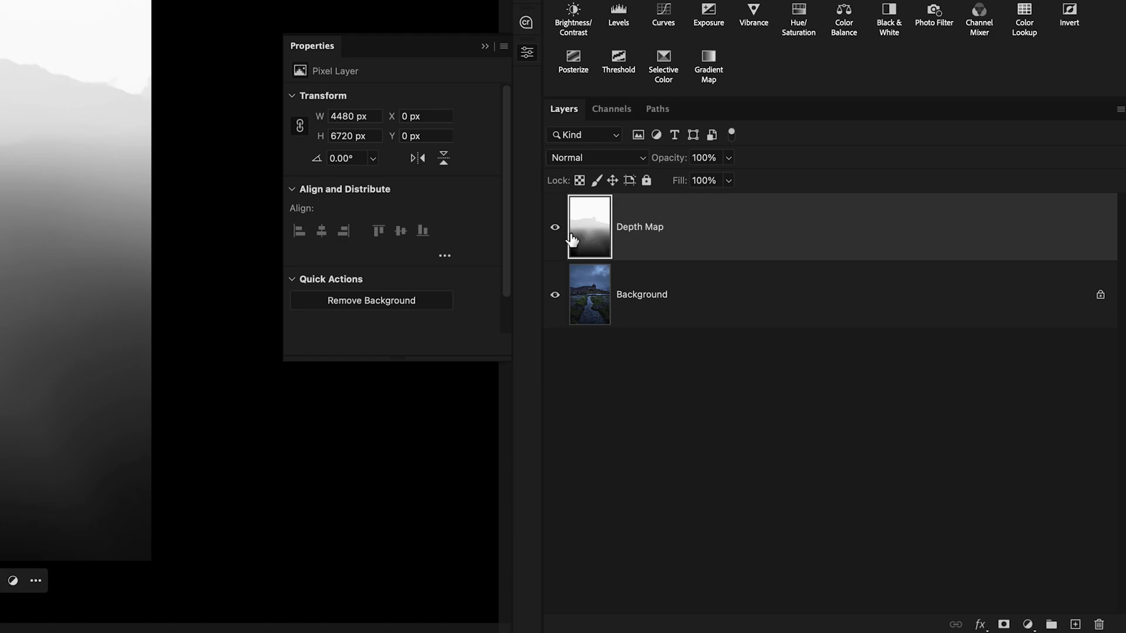
click(618, 110)
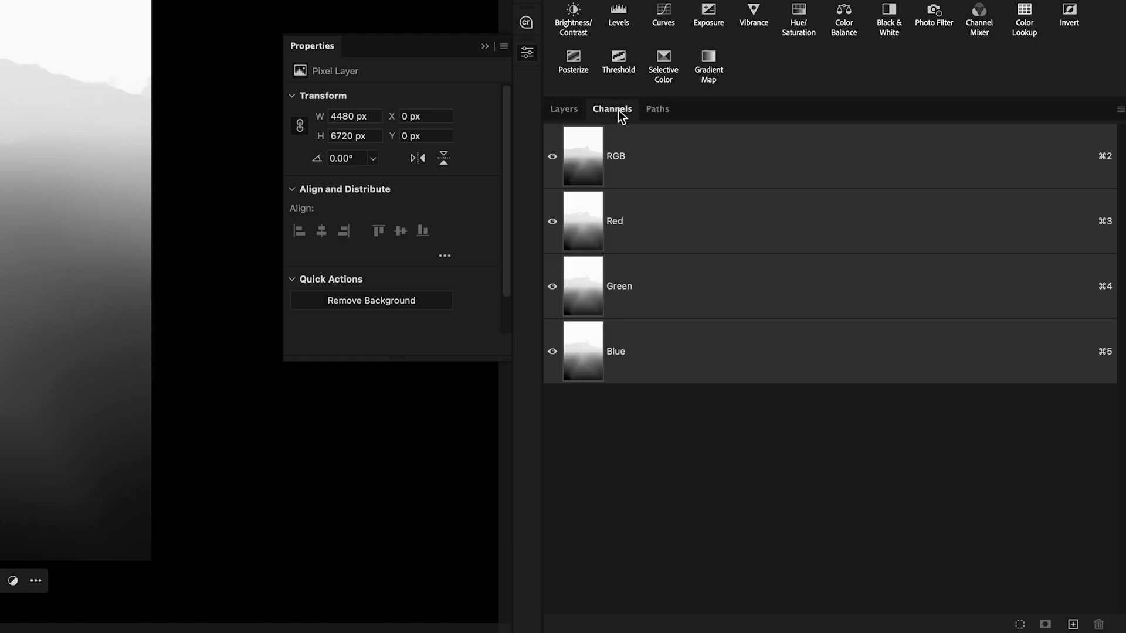
super+click(593, 165)
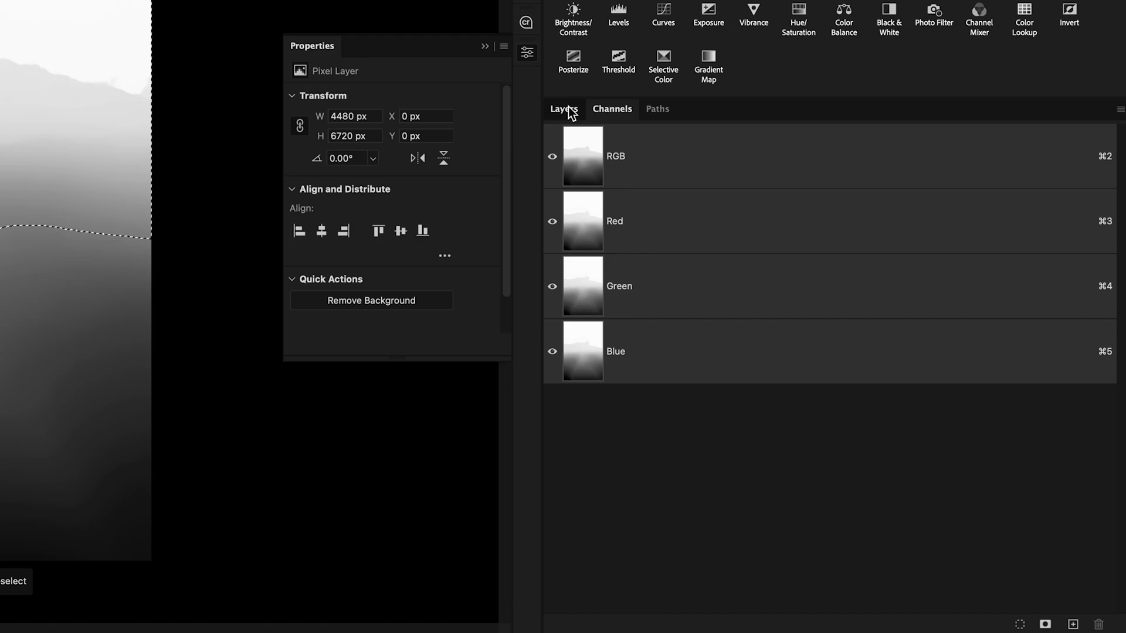
click(568, 107)
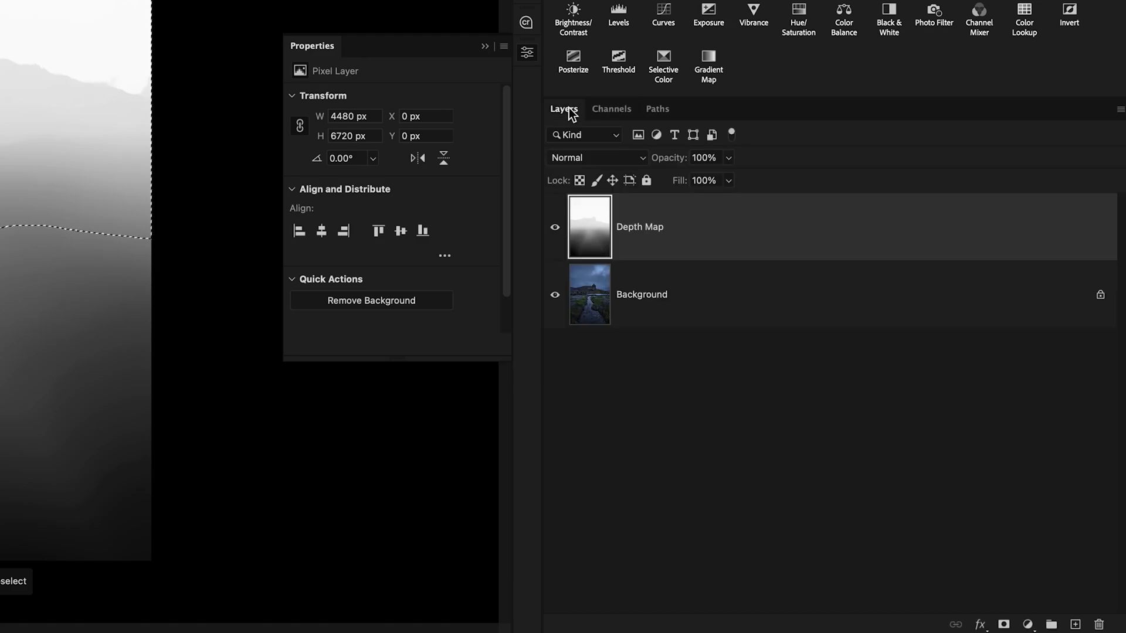
click(676, 15)
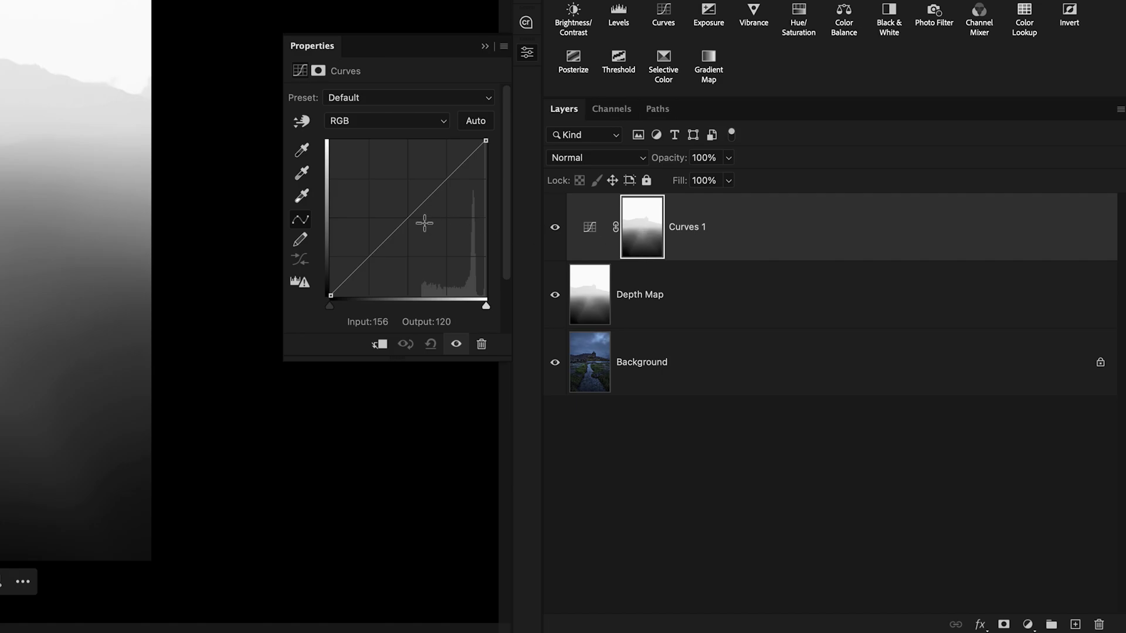
Hide the Depth Map and pull the Curves 1 curve down to Input 133, Output 99.
click(555, 295)
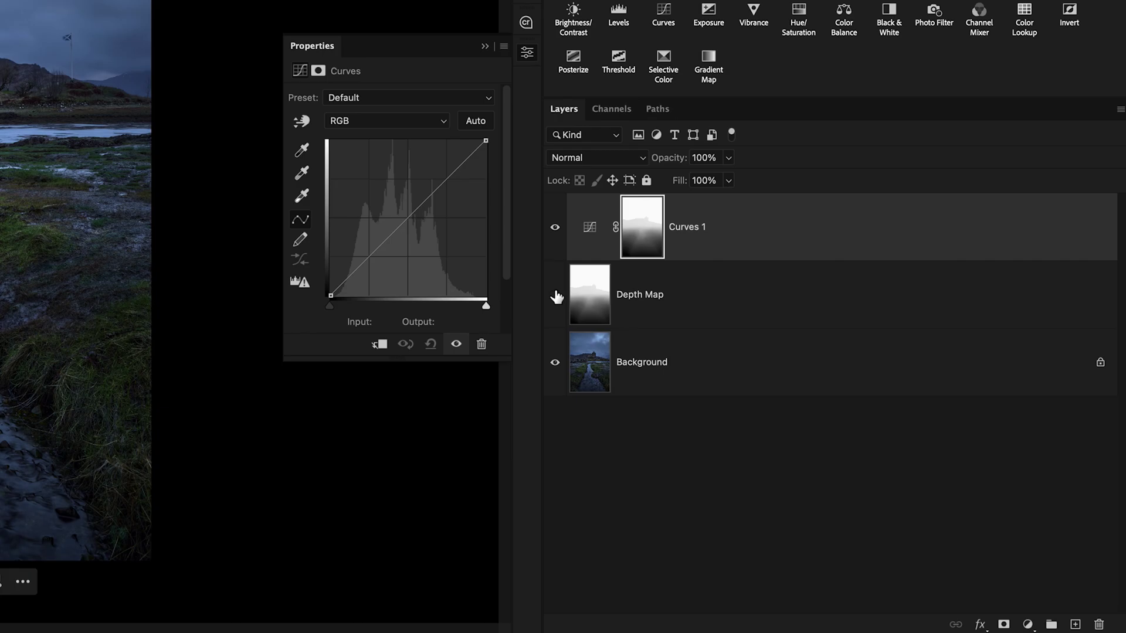
click(590, 227)
click(406, 214)
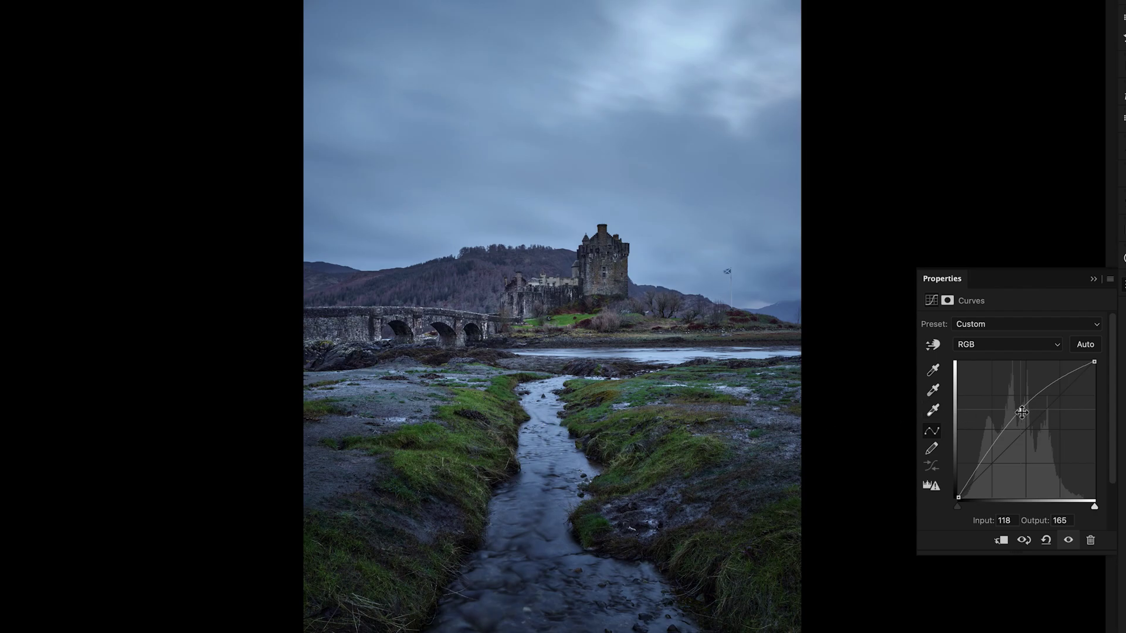
drag(1021, 412, 1030, 447)
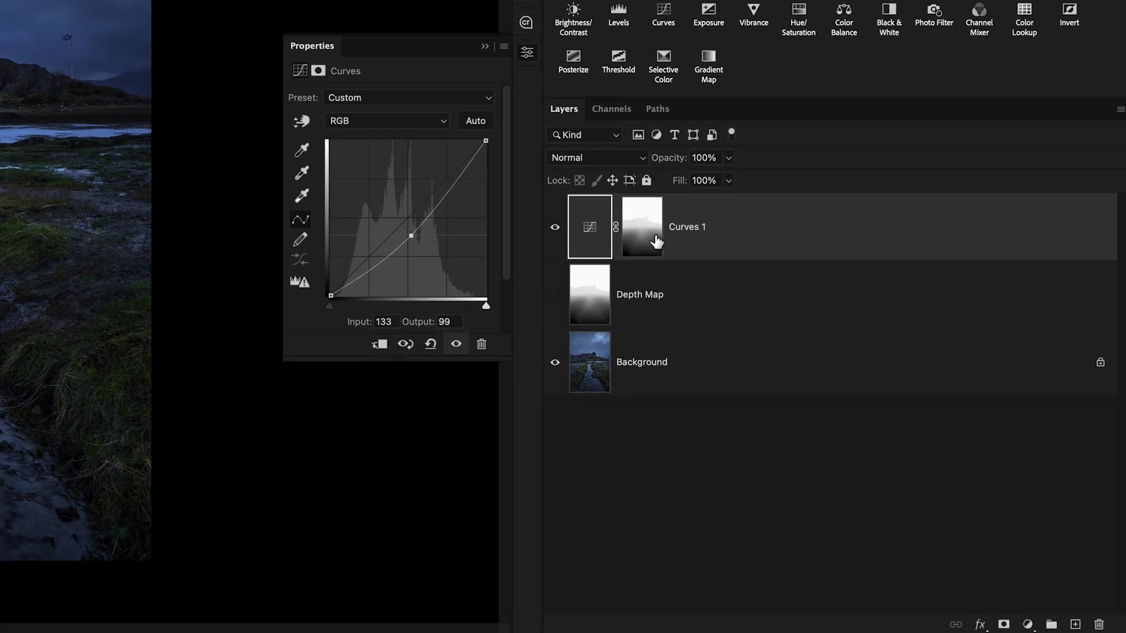
Invert the Curves 1 mask, then trial Levels on it with black input 65 and cancel.
click(655, 240)
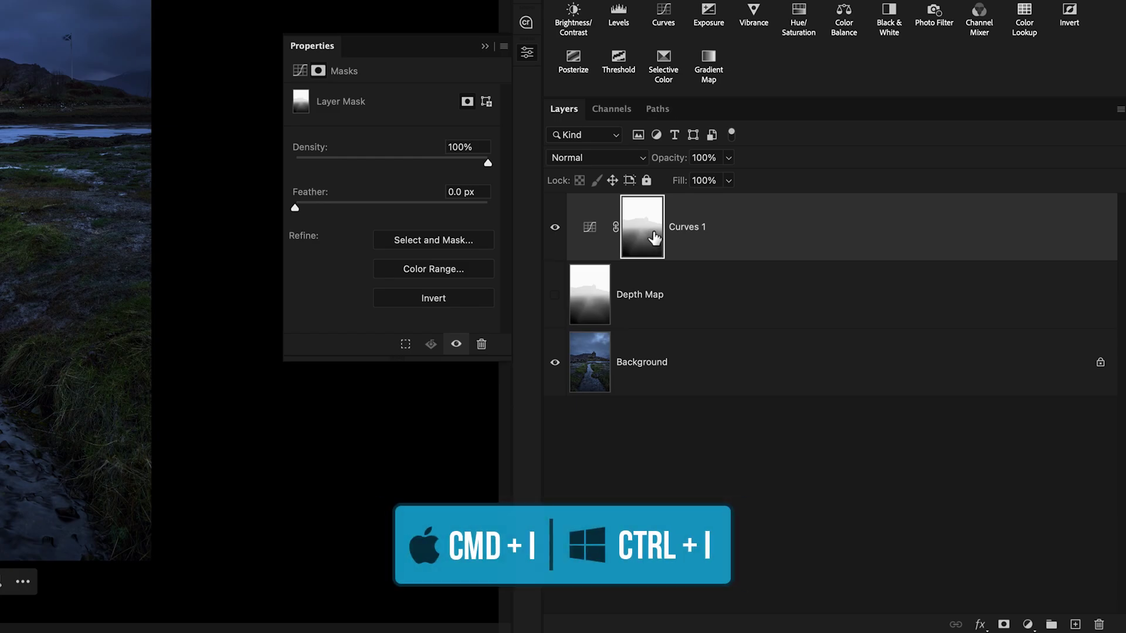
key(super+i)
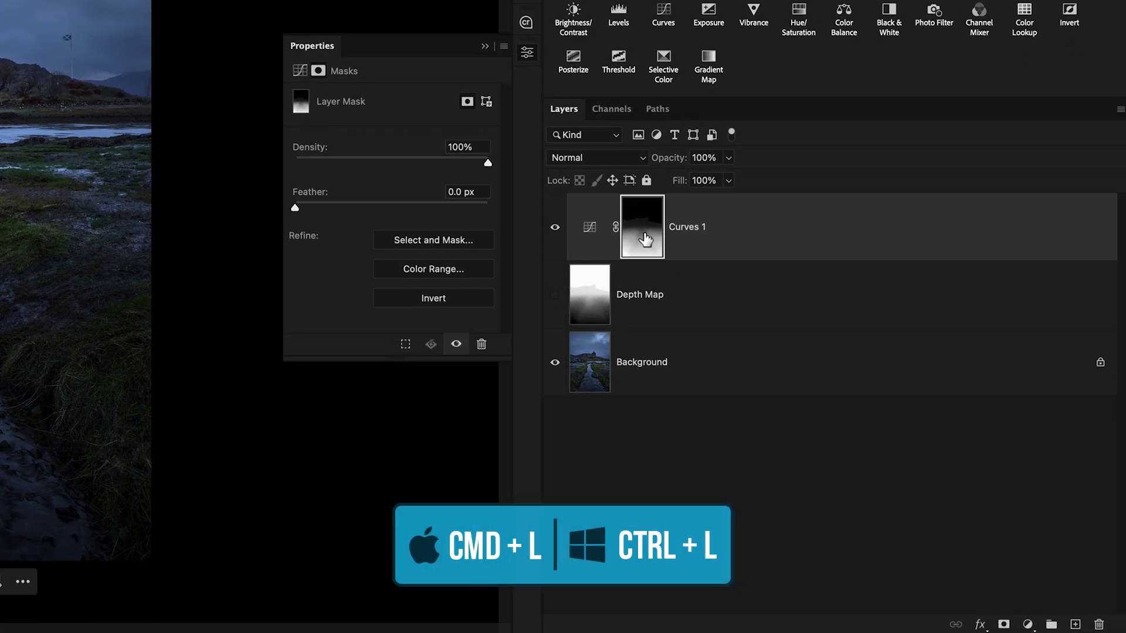
key(ctrl+l)
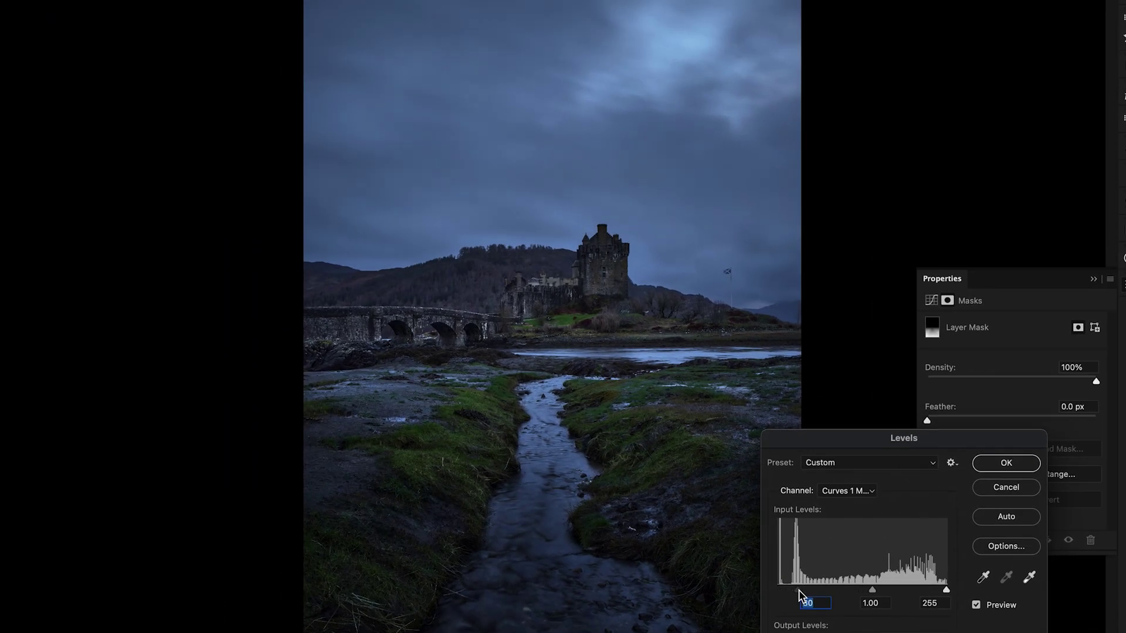
drag(799, 590, 778, 589)
mouse_move(946, 590)
mouse_down()
mouse_move(906, 592)
mouse_move(948, 592)
mouse_up()
click(806, 590)
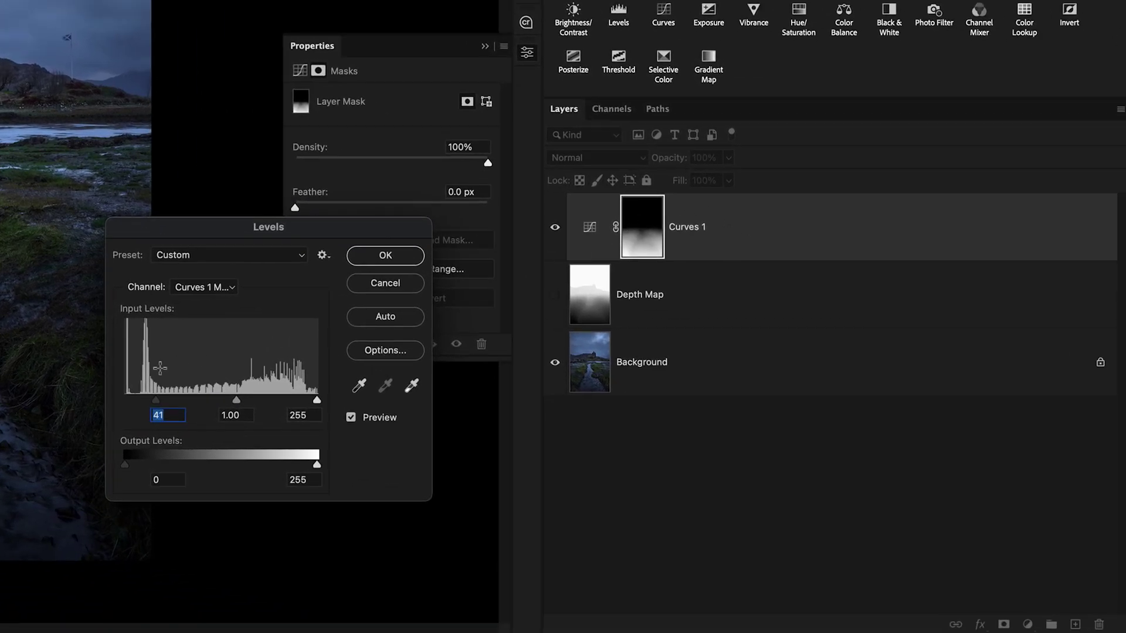
drag(154, 400, 114, 403)
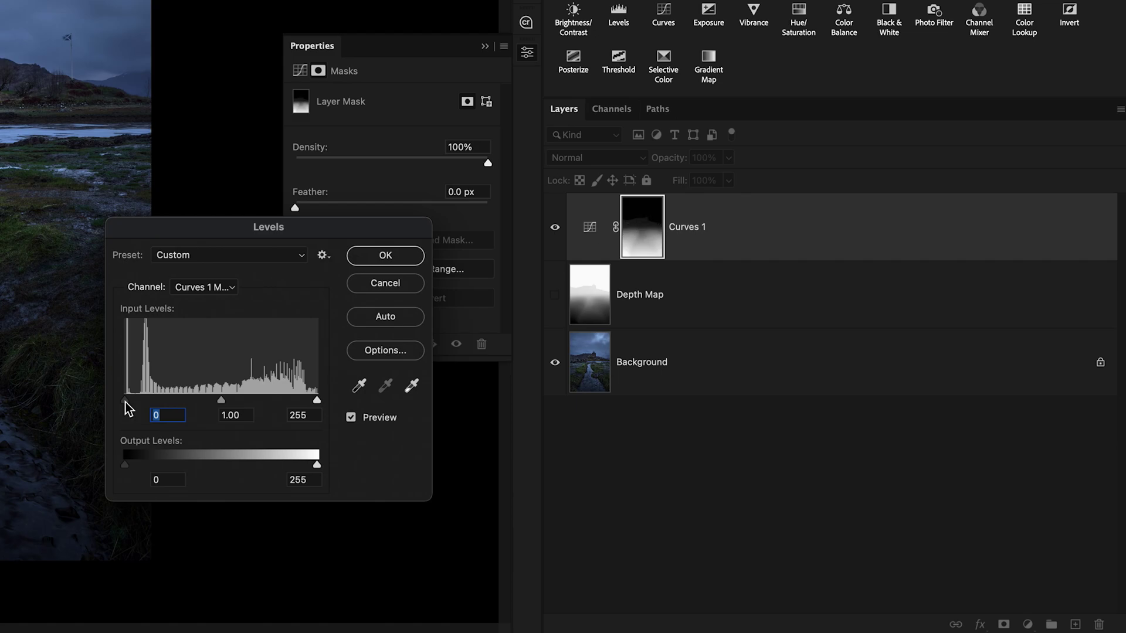
drag(125, 401, 173, 402)
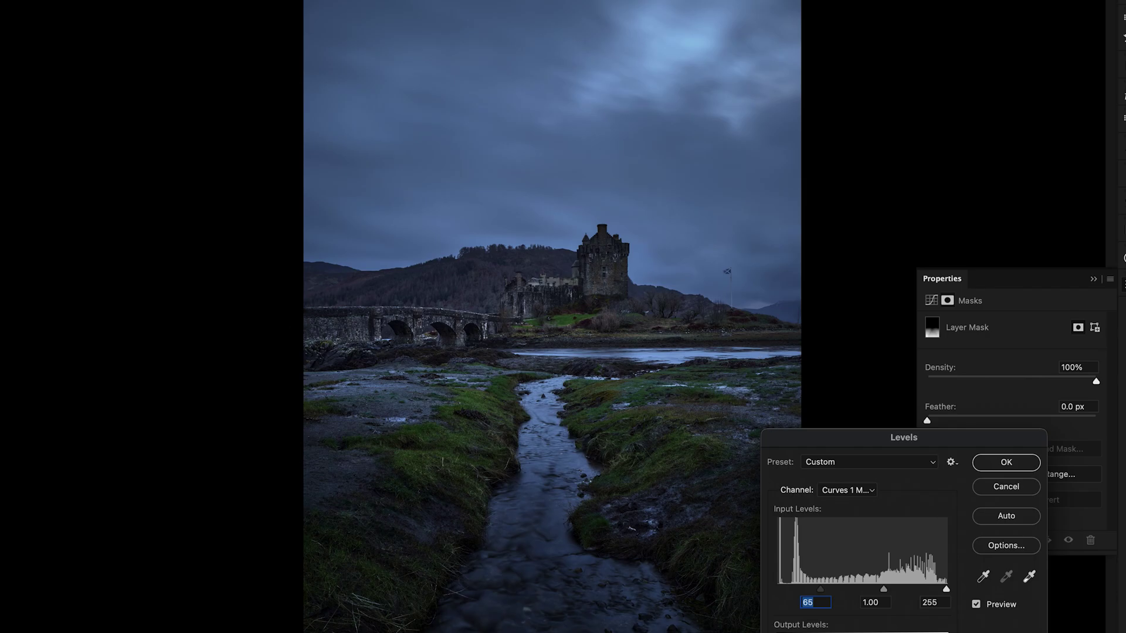
click(1006, 487)
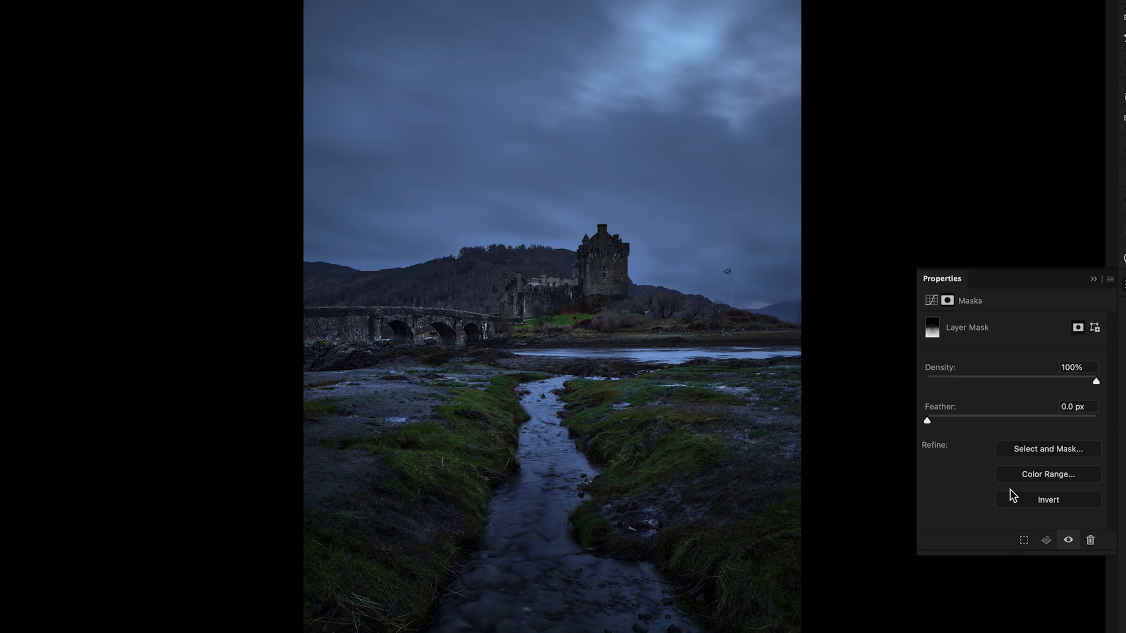
View the Curves 1 mask and test Levels on it, dropping the white input to 88.
alt+click(679, 240)
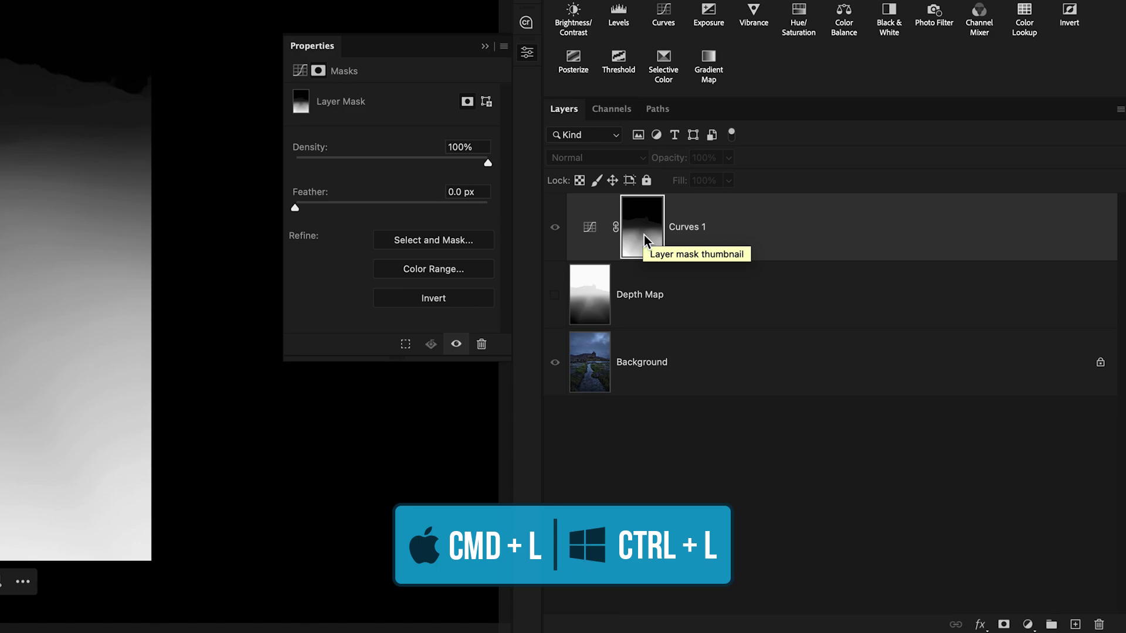
key(super+l)
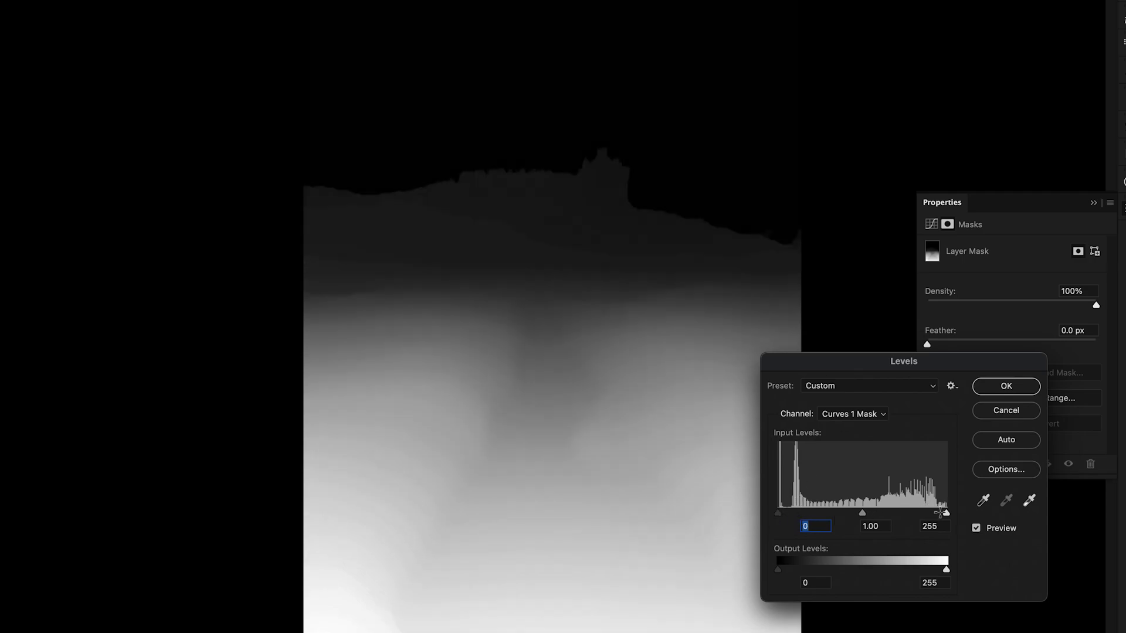
drag(945, 513, 840, 514)
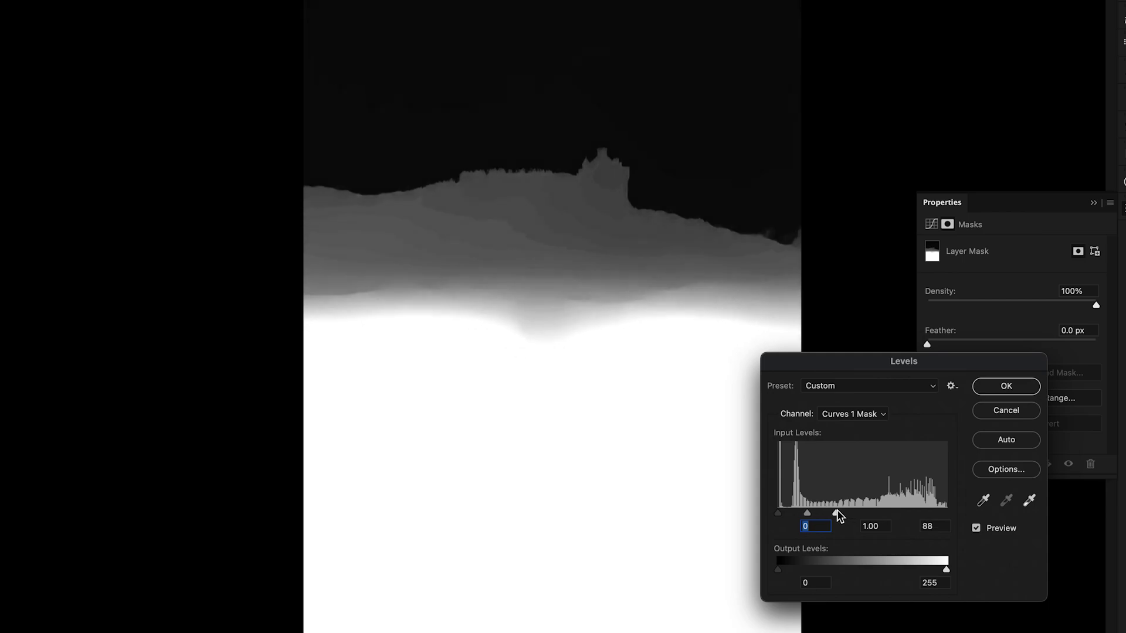
drag(840, 515, 962, 515)
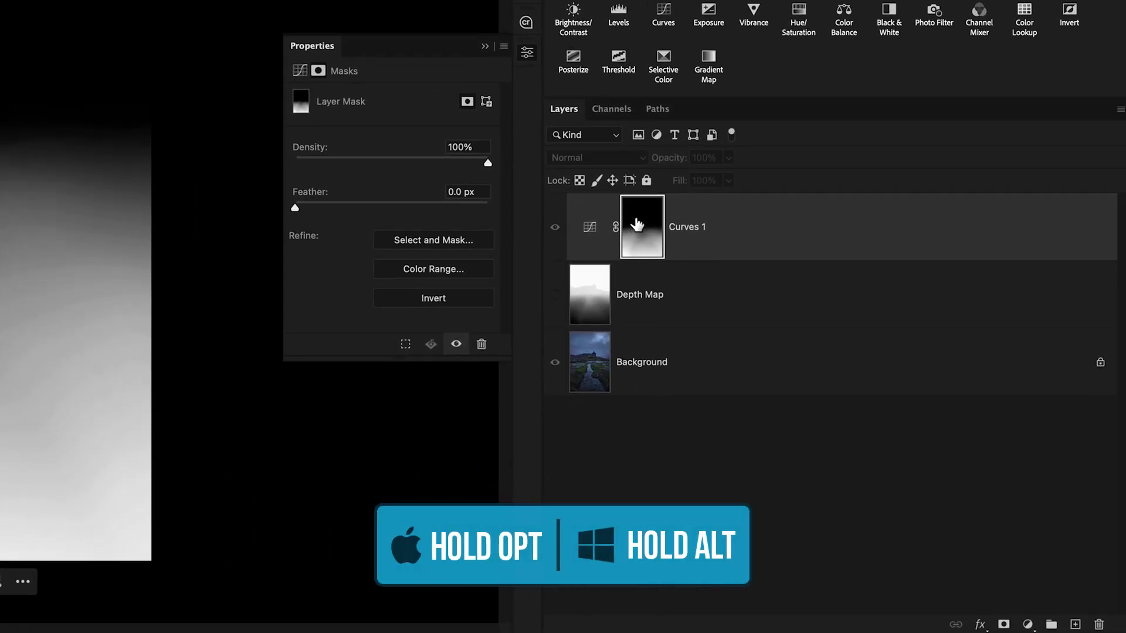
Shape Curves 1 into an S-curve, lowering a shadow point and lifting a highlight point to Input 185, Output 196.
alt+click(639, 233)
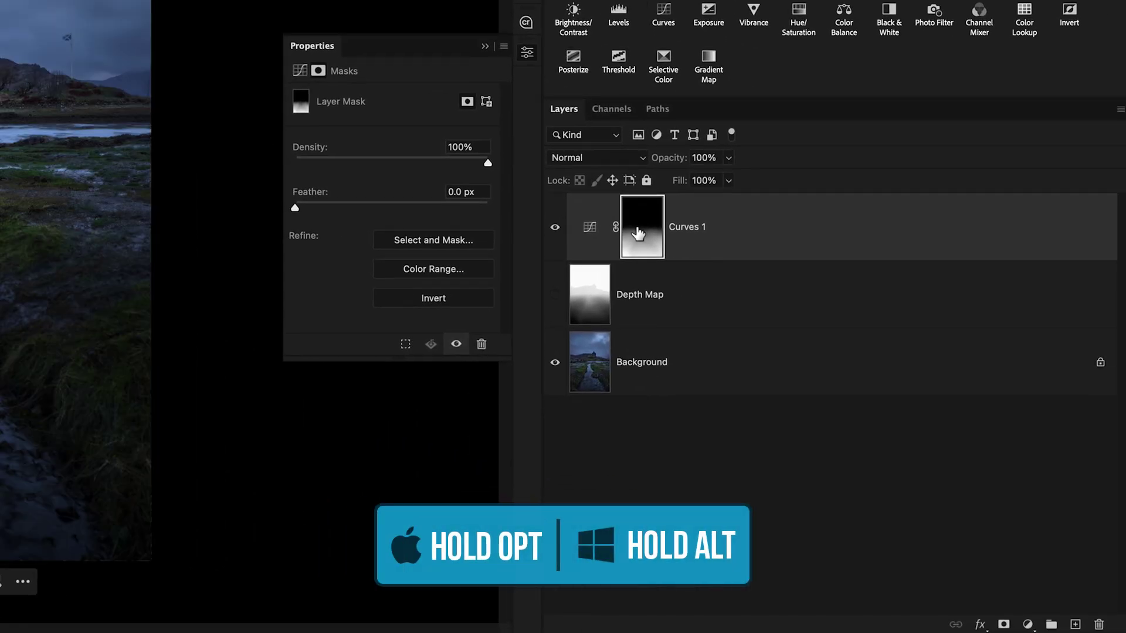
click(589, 227)
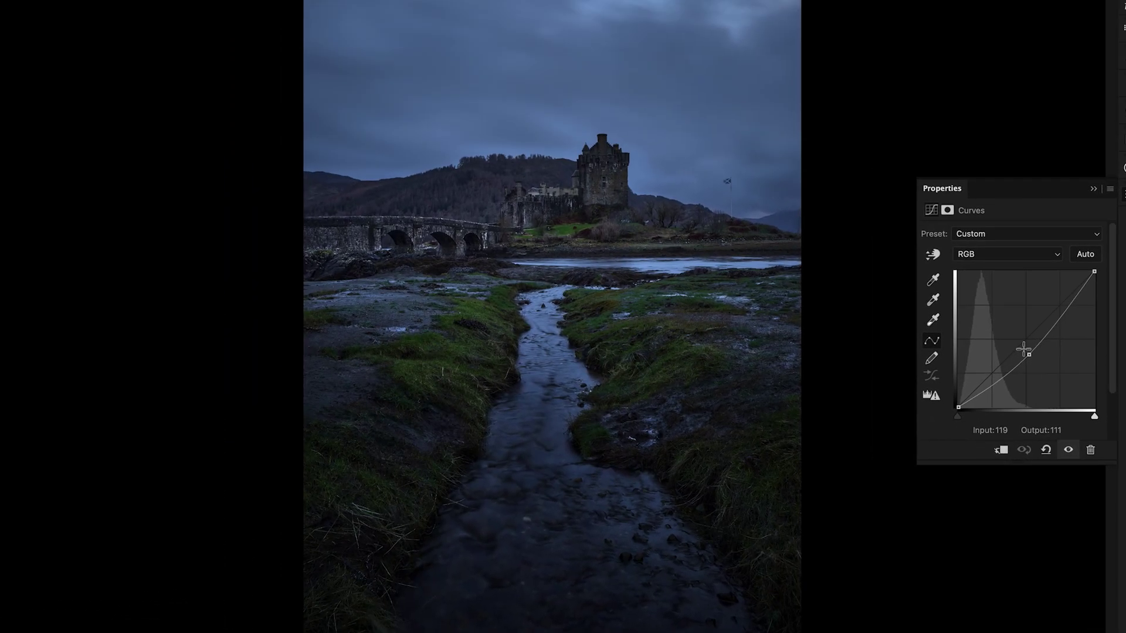
drag(1023, 350, 1028, 359)
drag(1059, 322, 1059, 316)
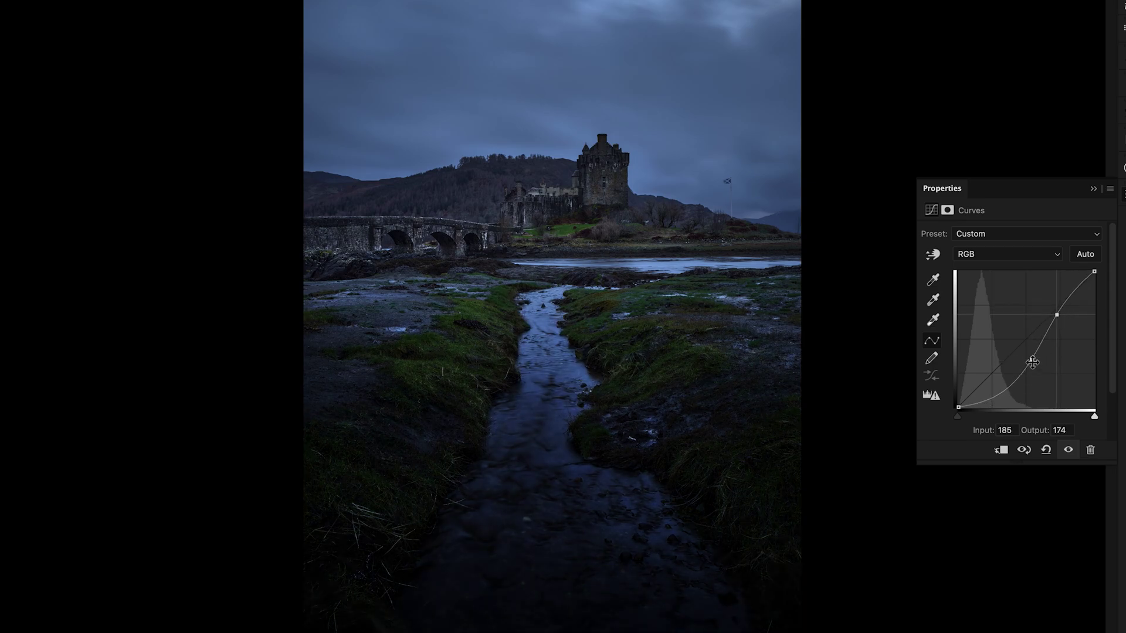
drag(1032, 363, 1013, 367)
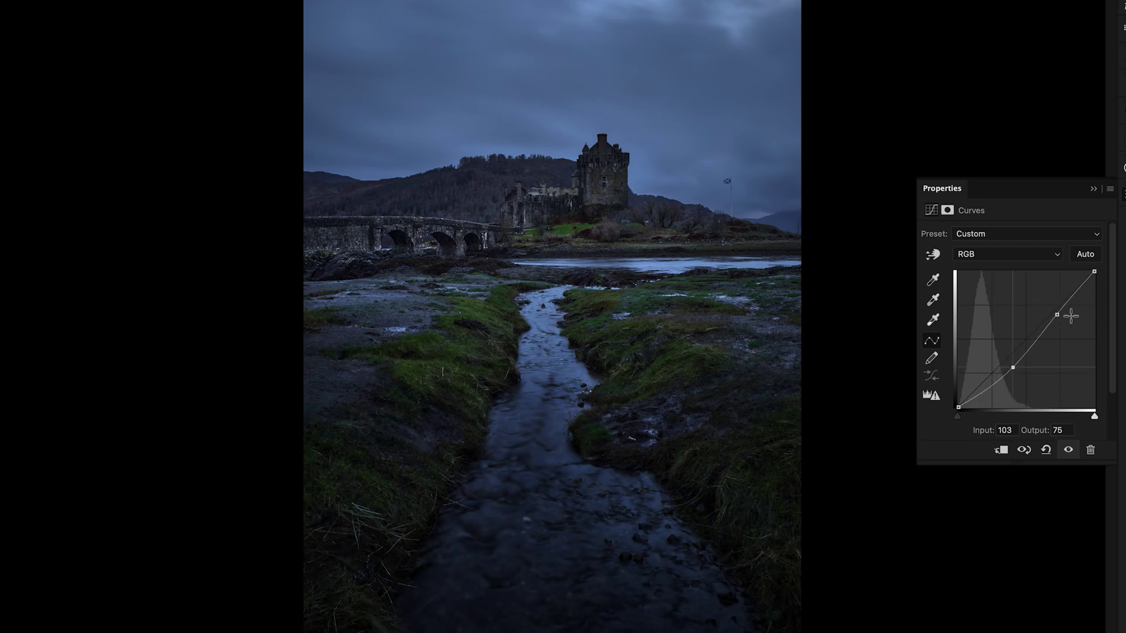
drag(1057, 315, 1056, 312)
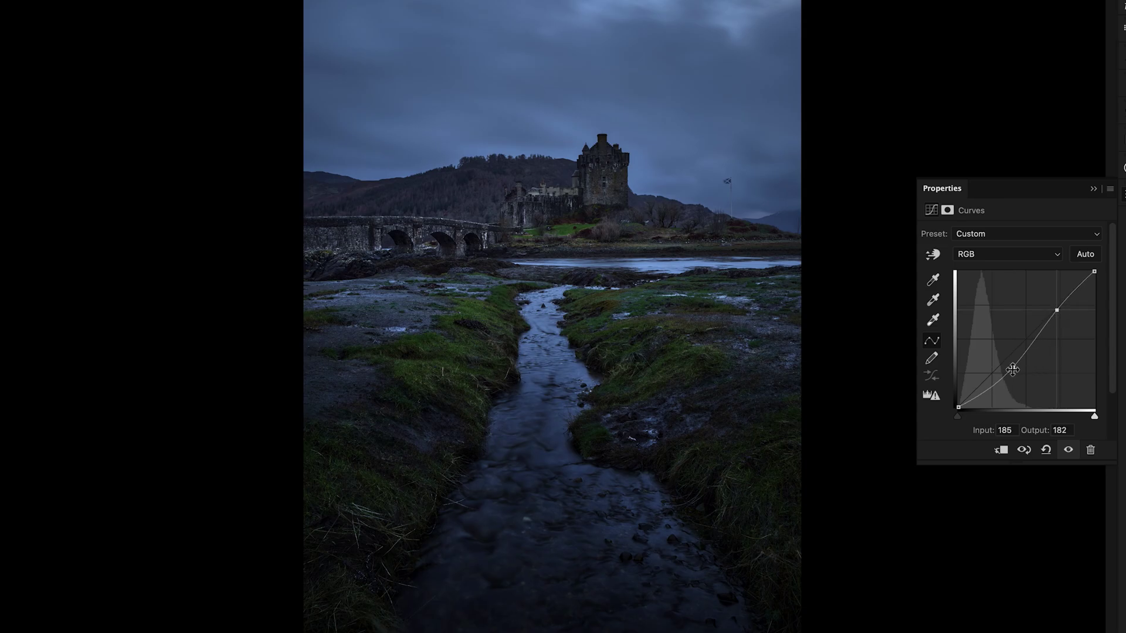
drag(1013, 370, 1013, 372)
drag(1059, 311, 1056, 304)
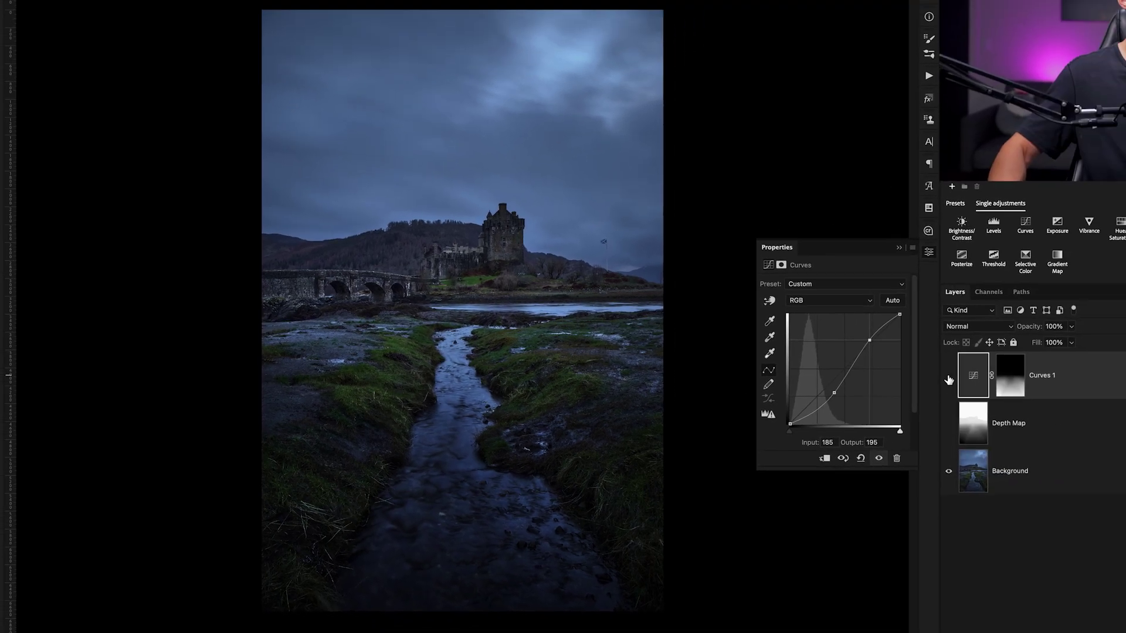
Toggle the Curves 1 effect off and on to compare, then select its layer mask.
click(949, 377)
click(949, 377)
click(948, 378)
click(949, 377)
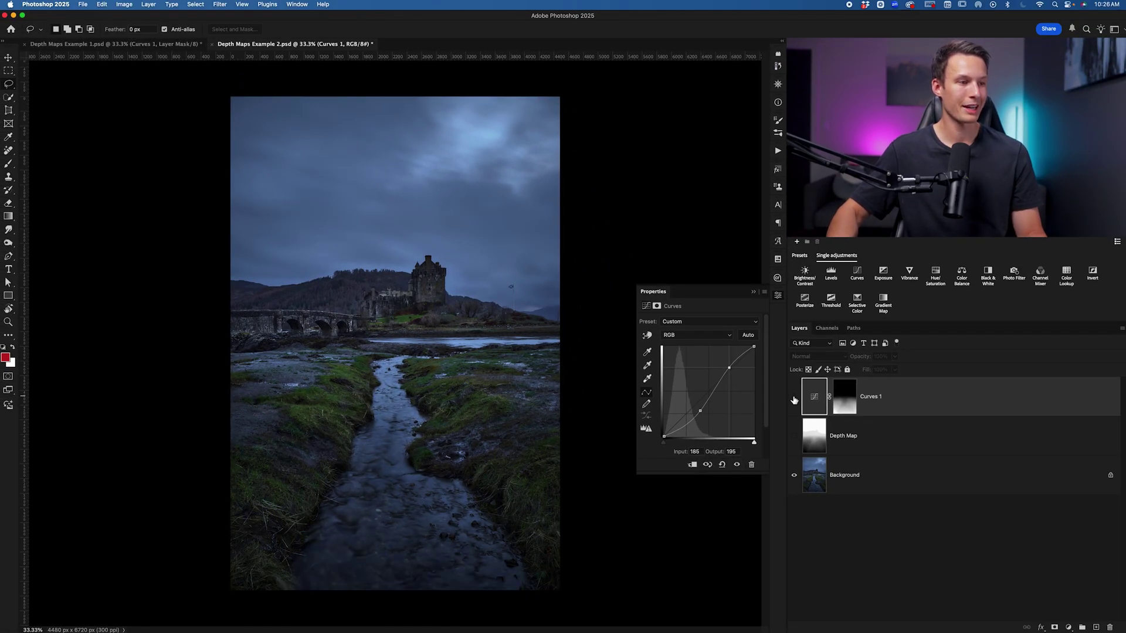
click(794, 397)
click(850, 402)
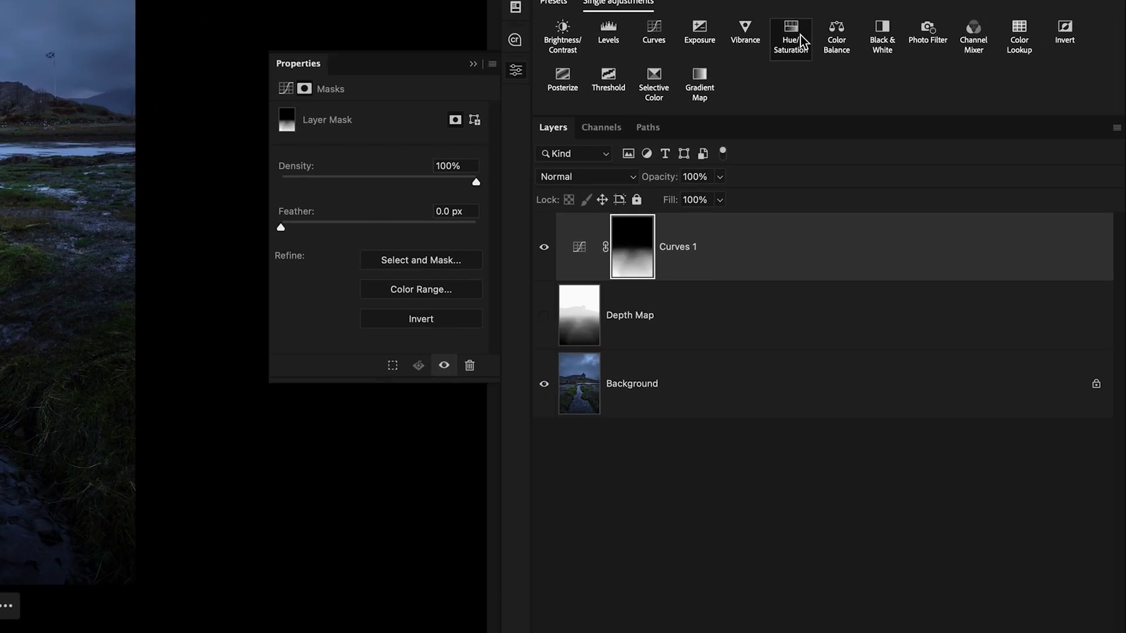
Add a Hue/Saturation adjustment layer limited to Blues with Hue set to -22.
click(801, 34)
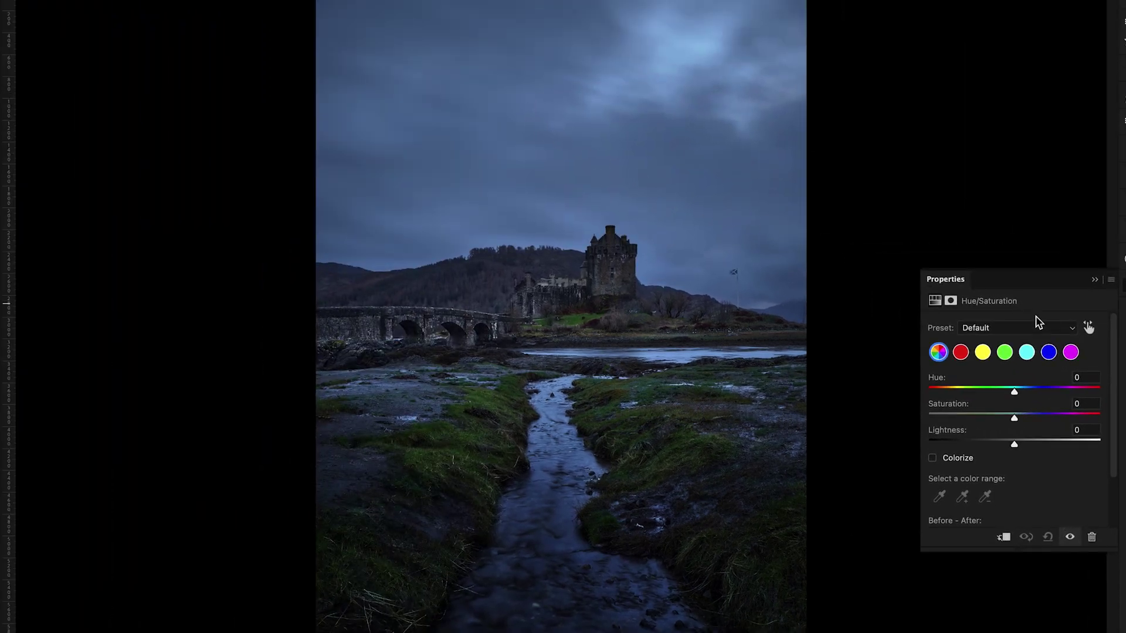
click(1049, 354)
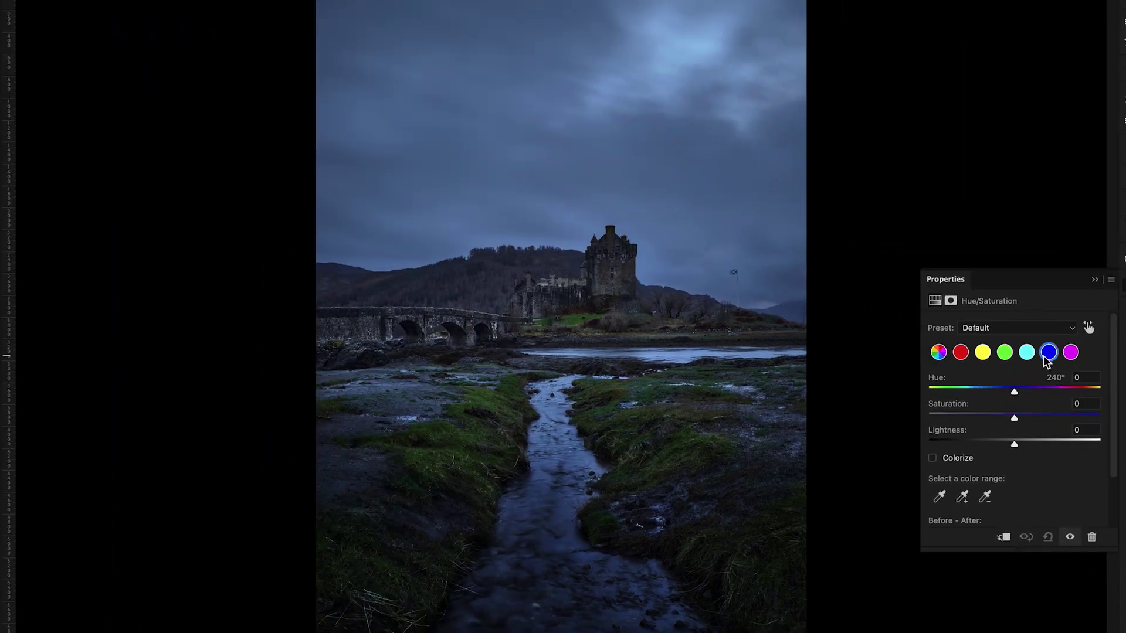
mouse_move(1016, 398)
mouse_down()
mouse_move(1043, 397)
mouse_move(983, 397)
mouse_move(1014, 399)
mouse_move(995, 398)
mouse_up()
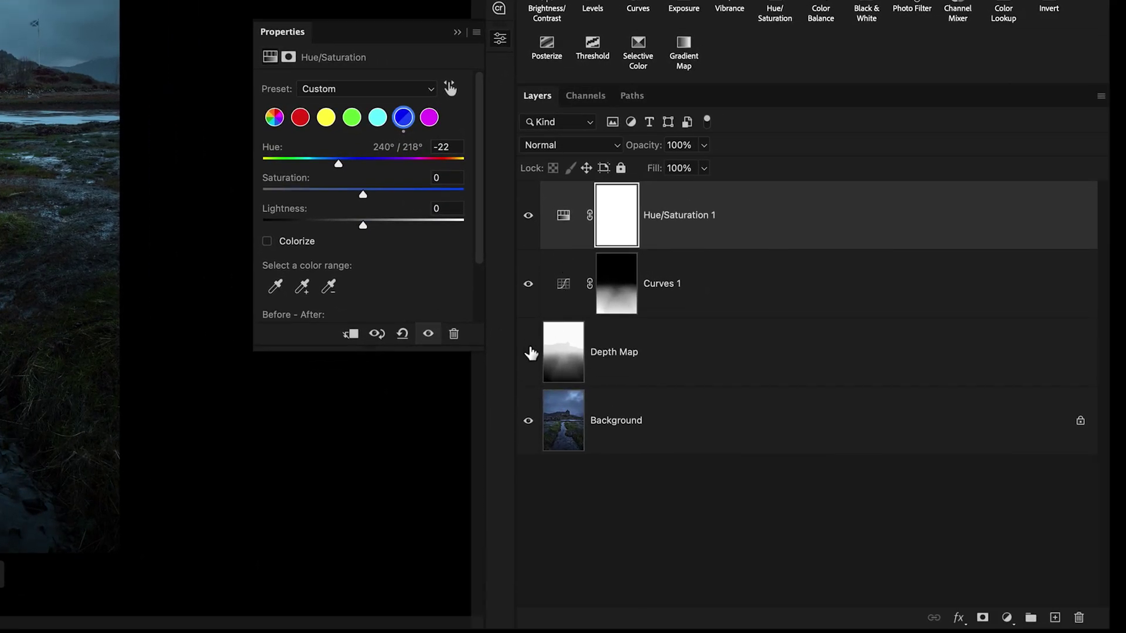
Show the Depth Map and load its RGB channel brightness as a selection.
click(529, 351)
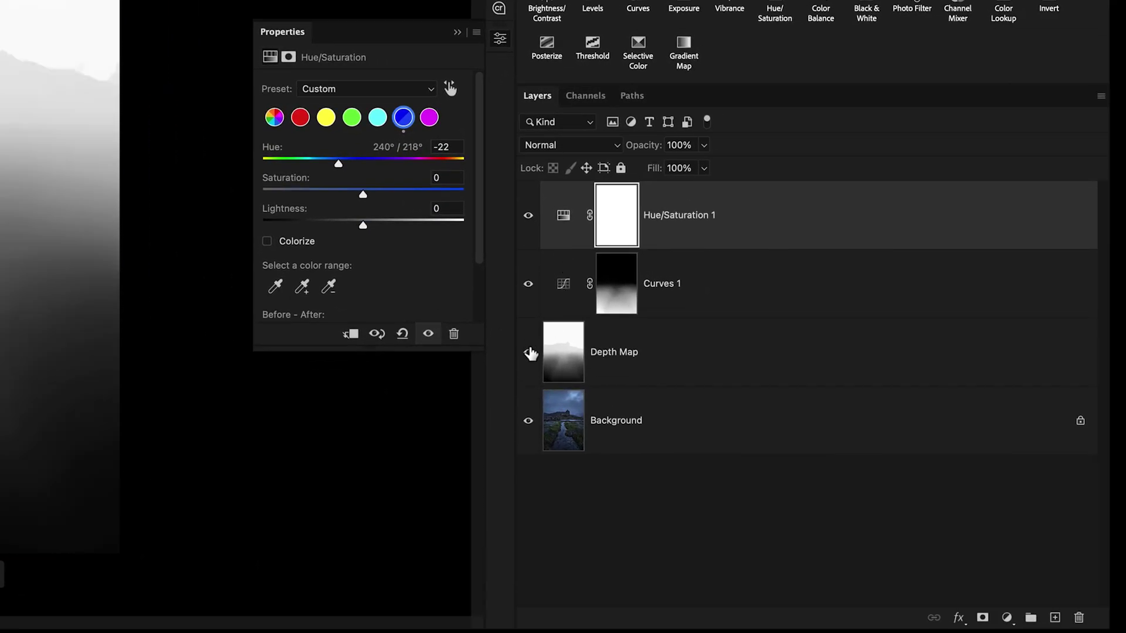
click(592, 95)
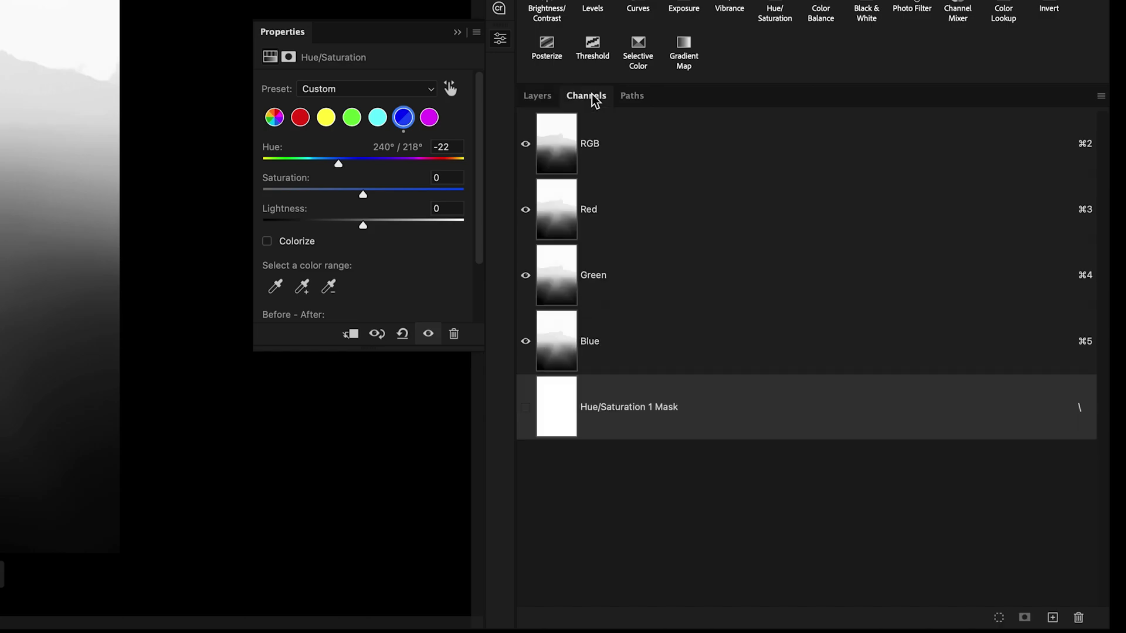
super+click(560, 147)
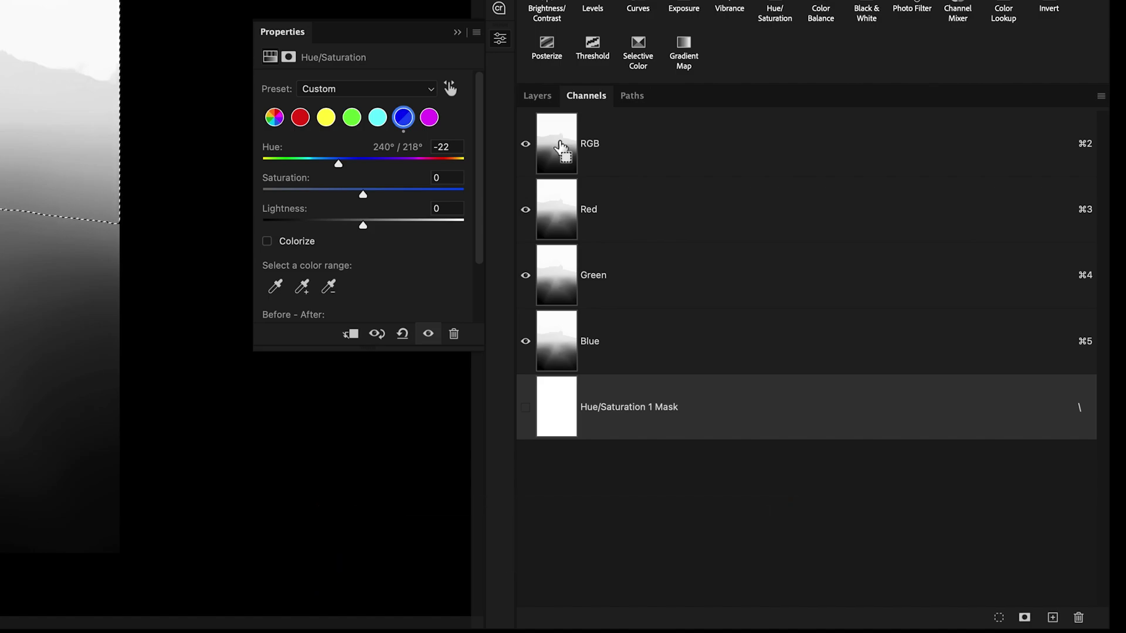
Fill the selection on the Hue/Saturation 1 mask with black, then deselect.
click(543, 98)
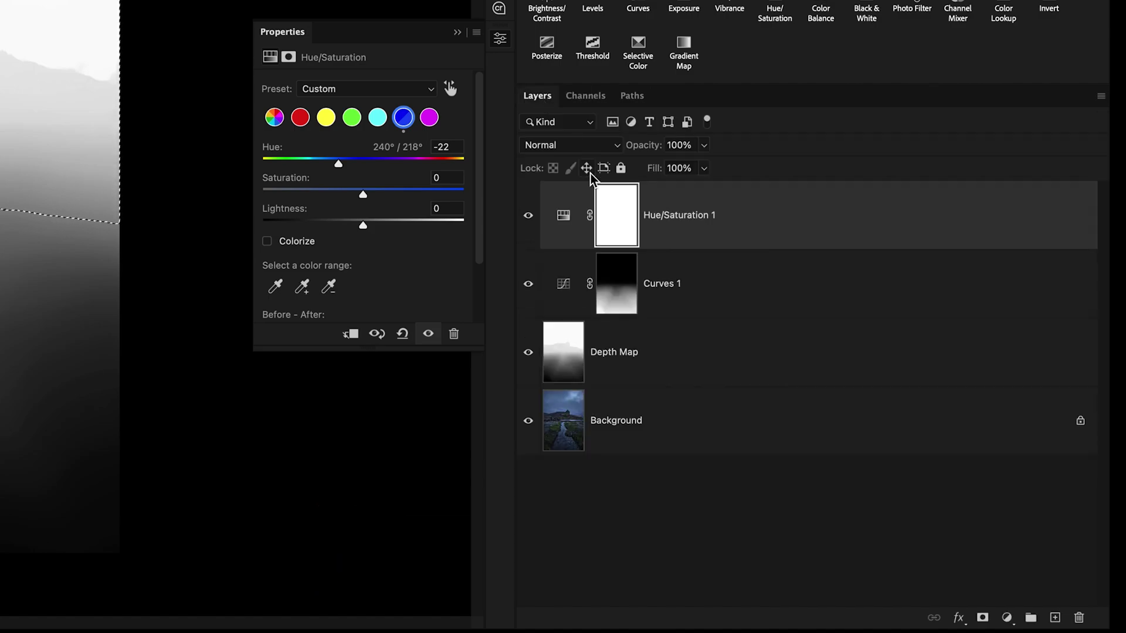
click(611, 212)
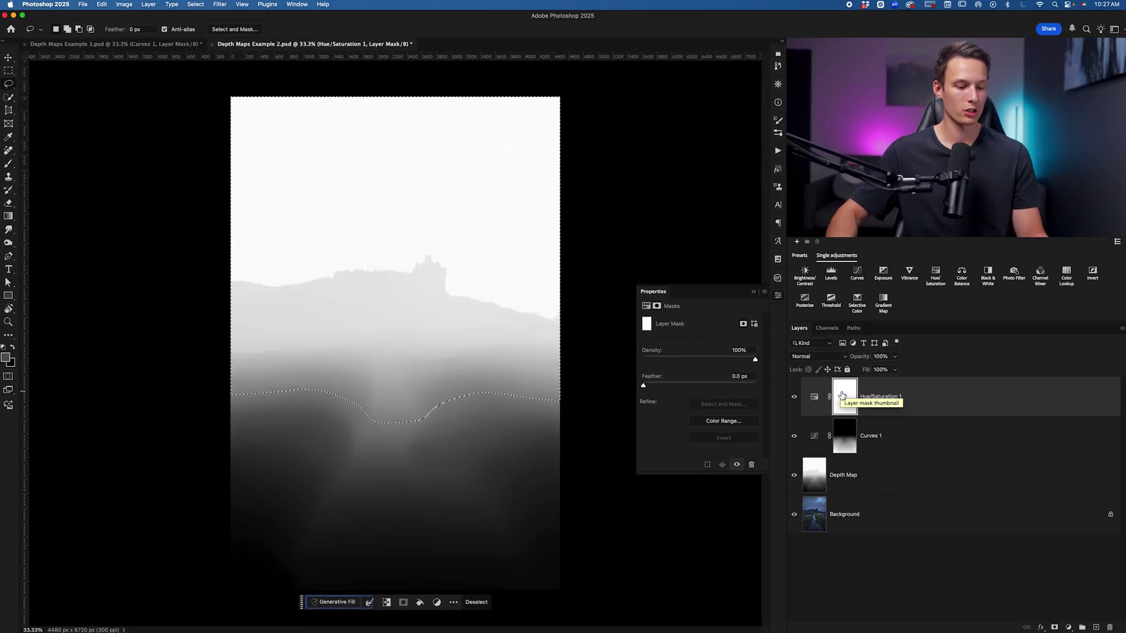
key(d)
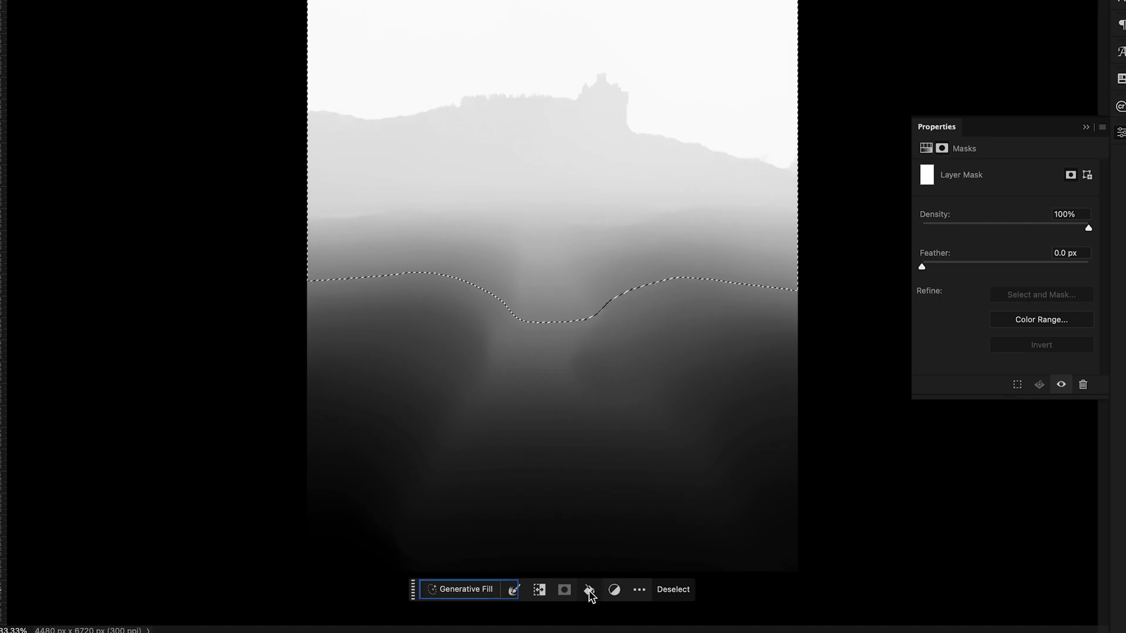
click(589, 591)
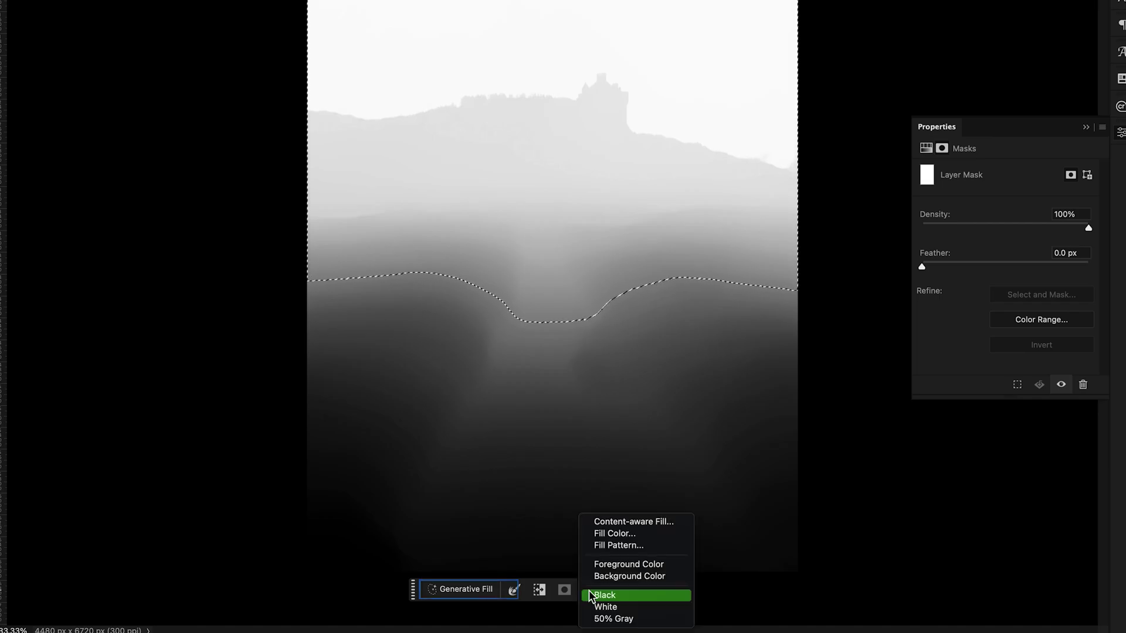
click(624, 593)
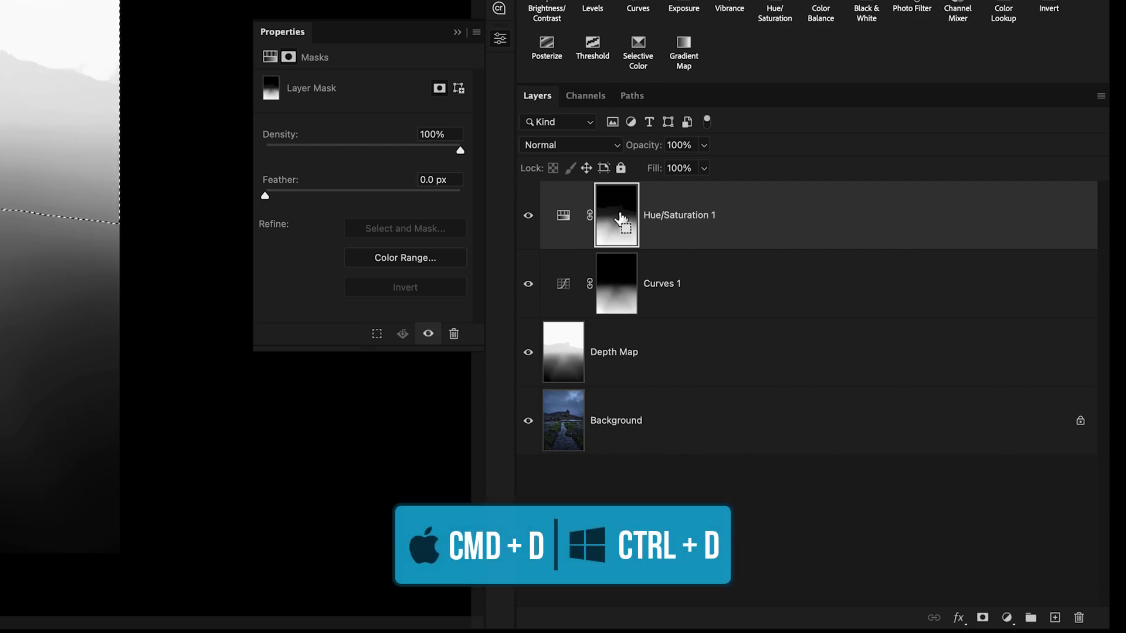
key(ctrl+d)
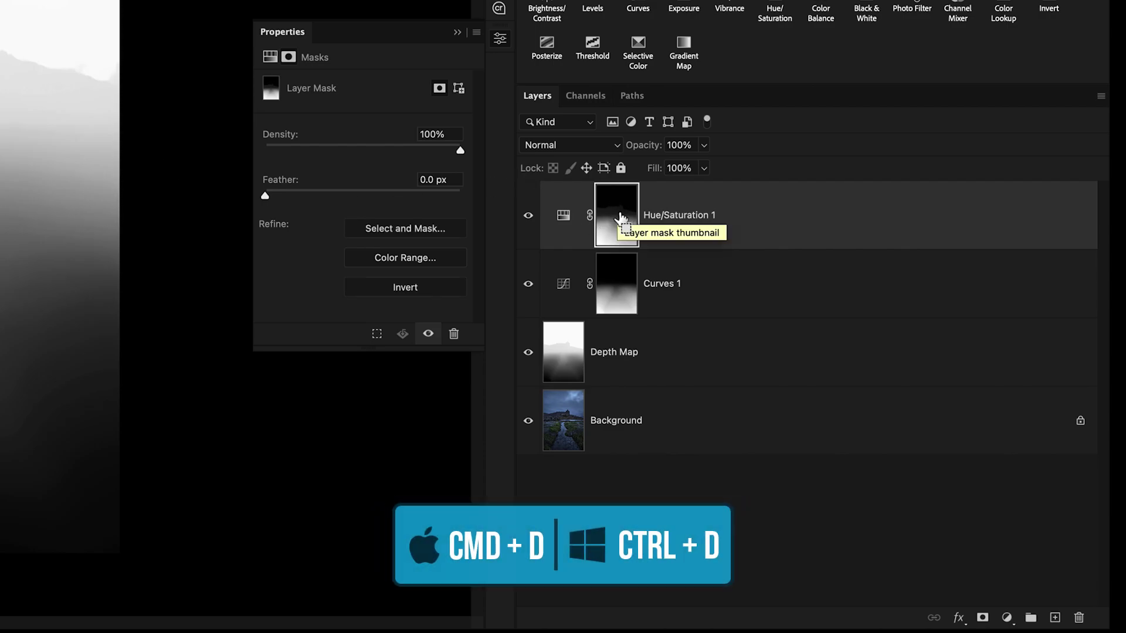
Hide the Depth Map, invert the Hue/Saturation 1 mask, and apply Levels with black input 124.
click(528, 353)
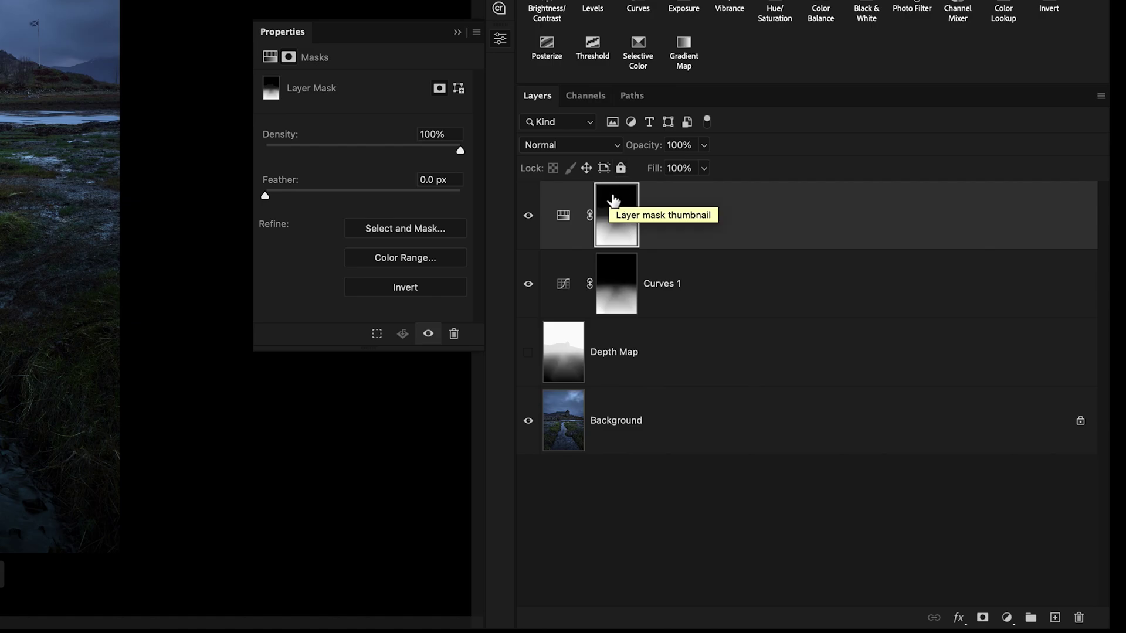
key(ctrl+i)
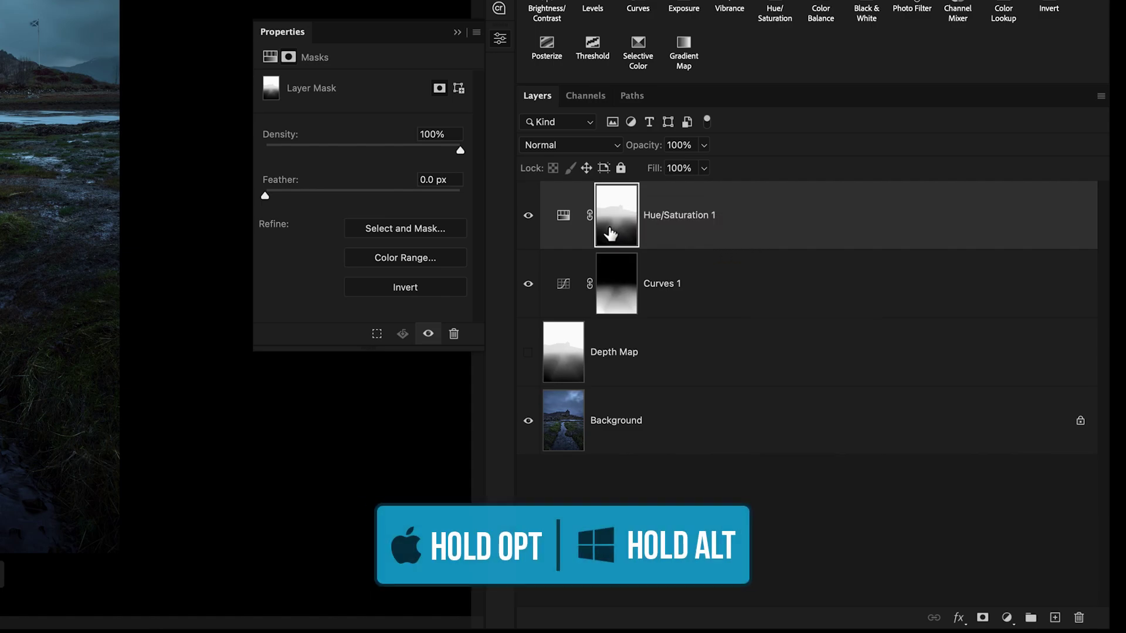
alt+click(621, 227)
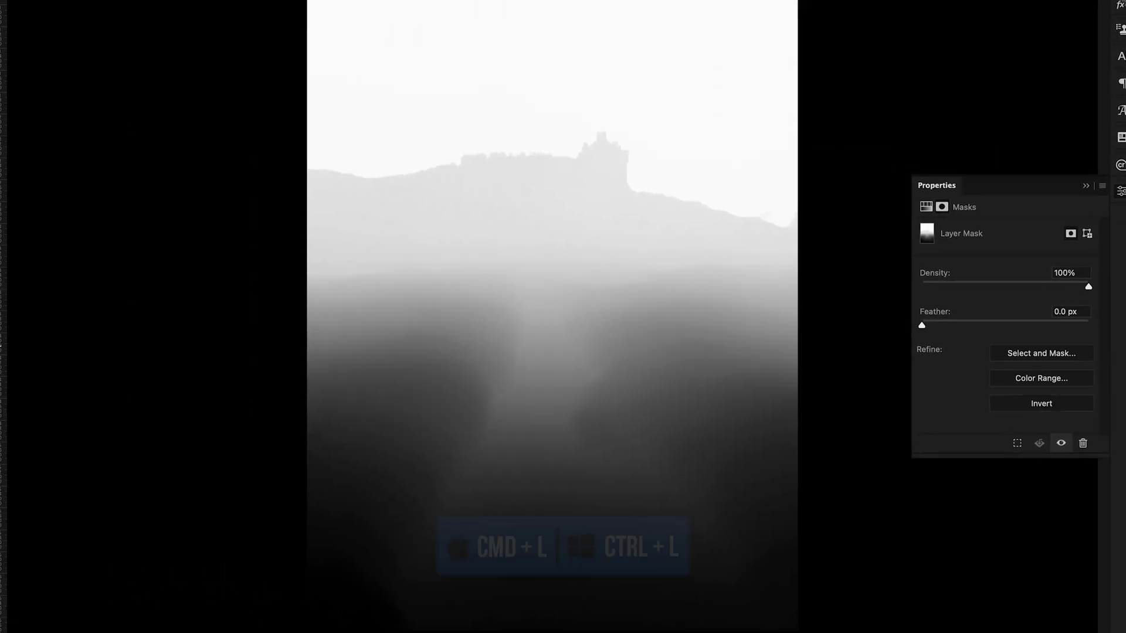
key(super+l)
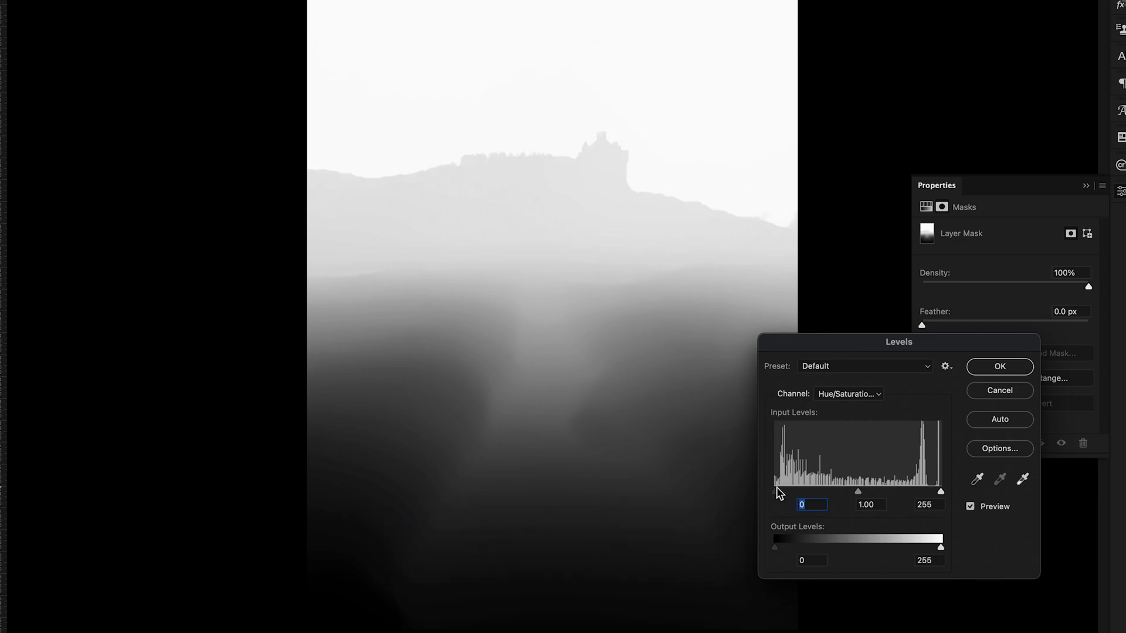
drag(785, 493, 856, 492)
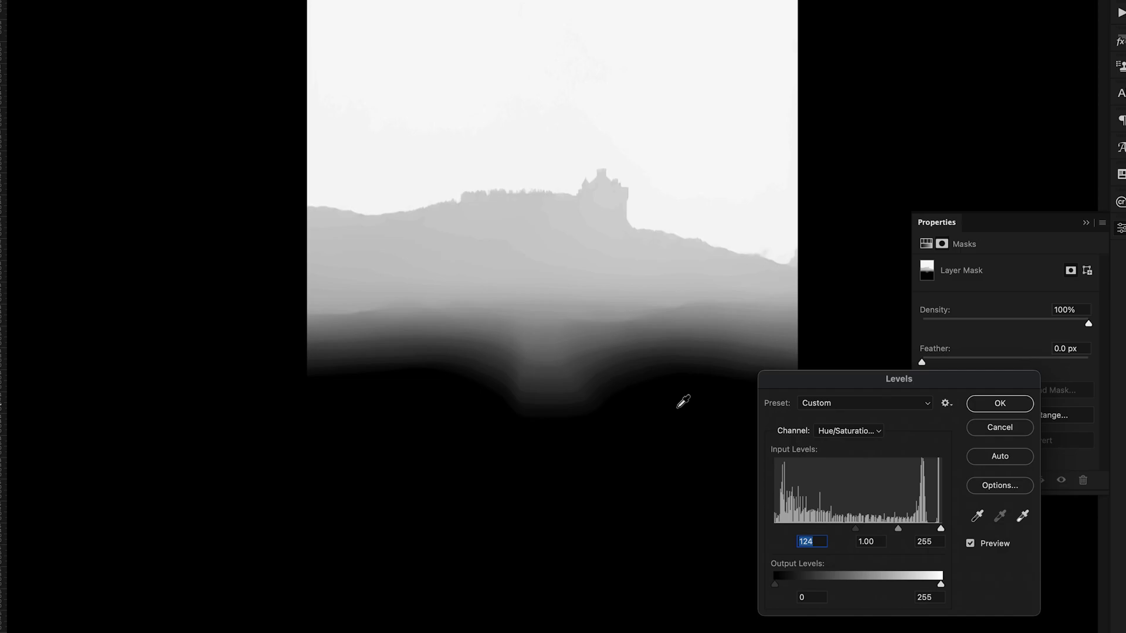
click(1014, 410)
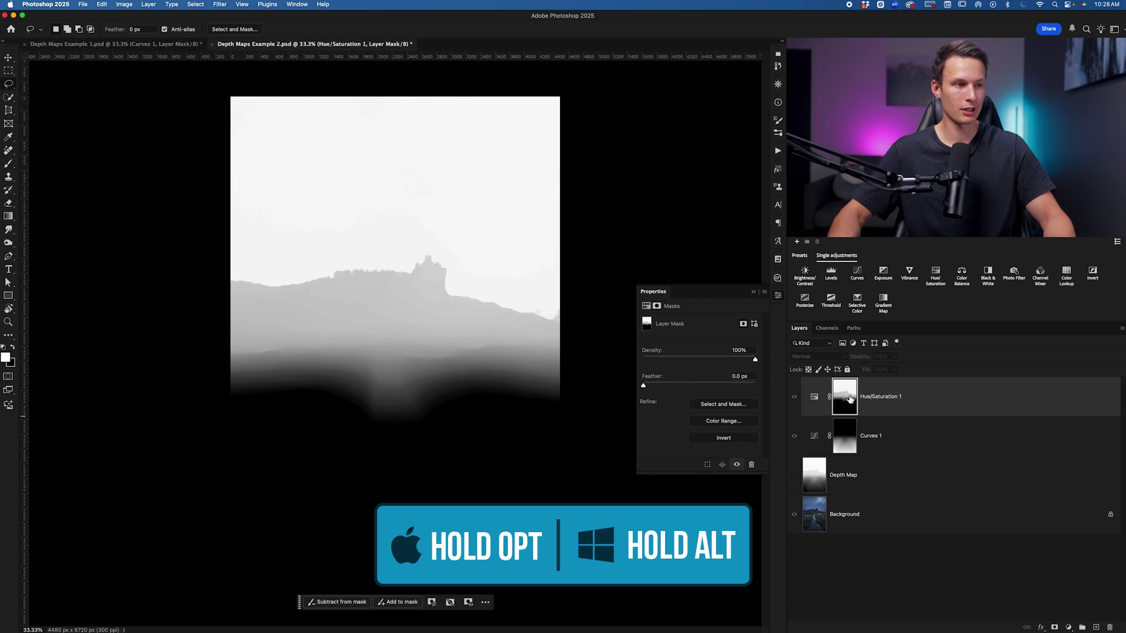
Set the Hue/Saturation 1 Blues to Hue +2, Saturation -1 and Lightness +29.
alt+click(851, 399)
click(817, 397)
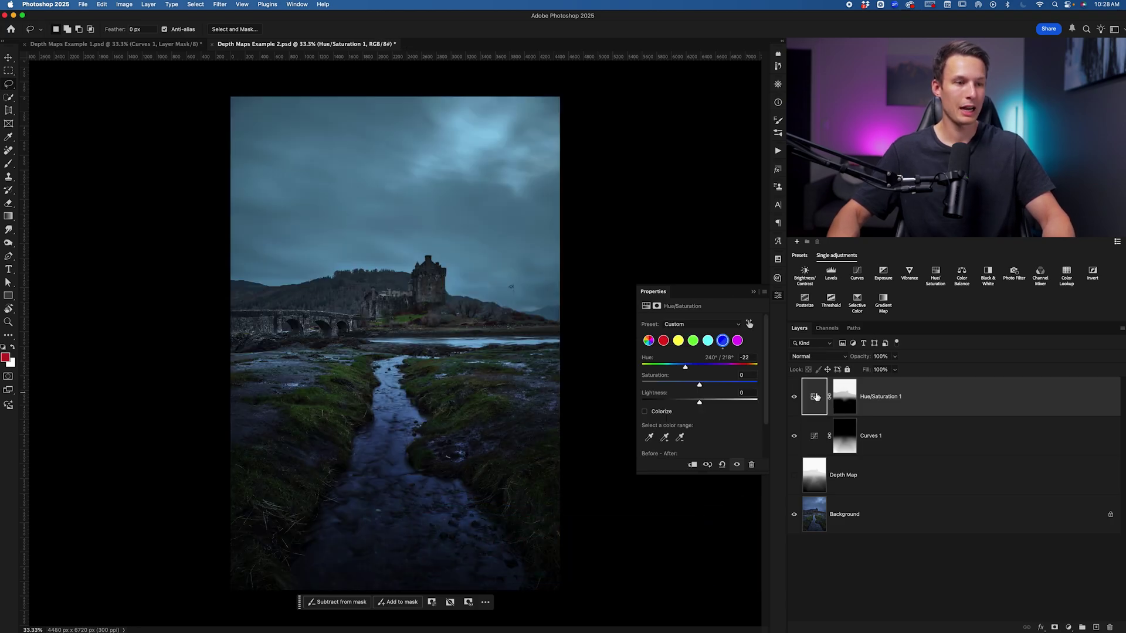
mouse_move(687, 369)
mouse_down()
mouse_move(706, 368)
mouse_move(683, 369)
mouse_up()
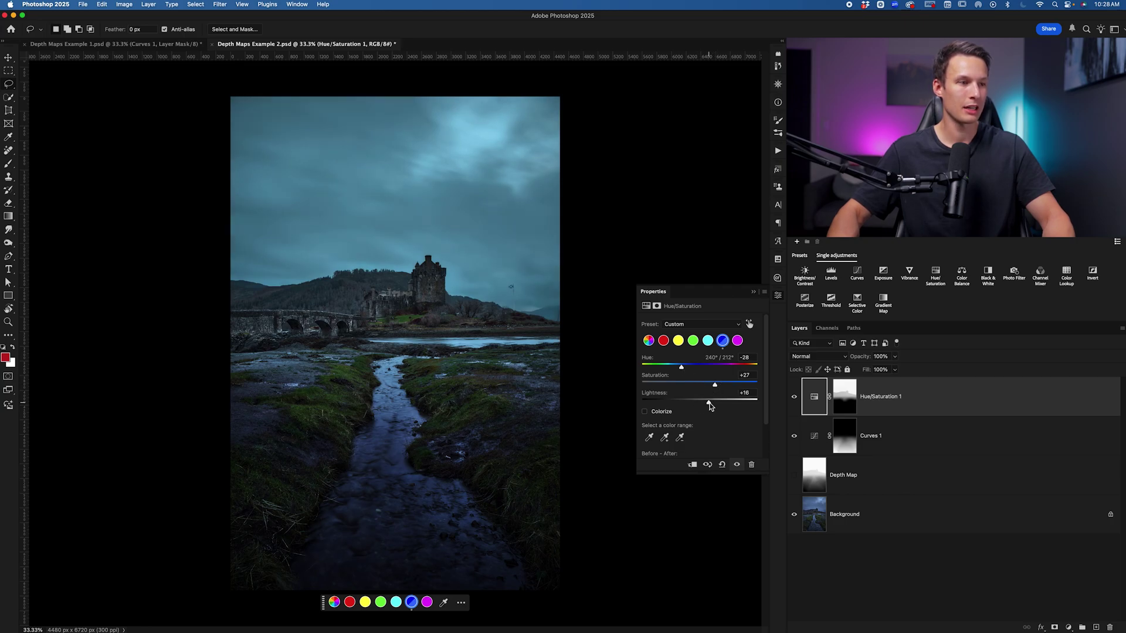
mouse_move(698, 405)
mouse_down()
mouse_move(684, 406)
mouse_move(712, 406)
mouse_up()
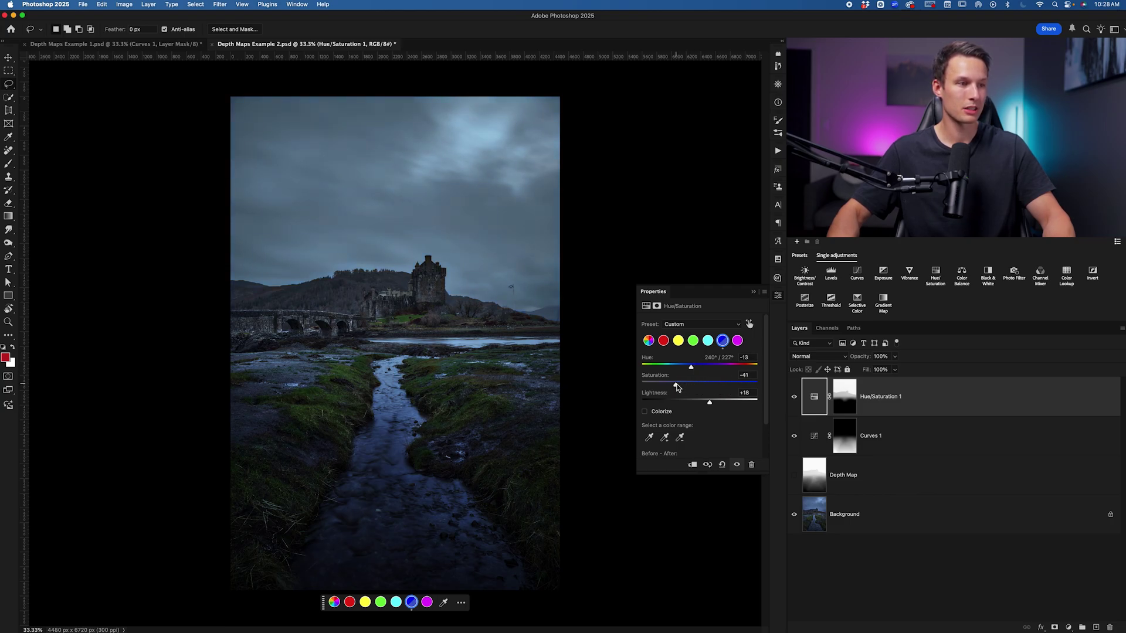
drag(709, 405, 697, 405)
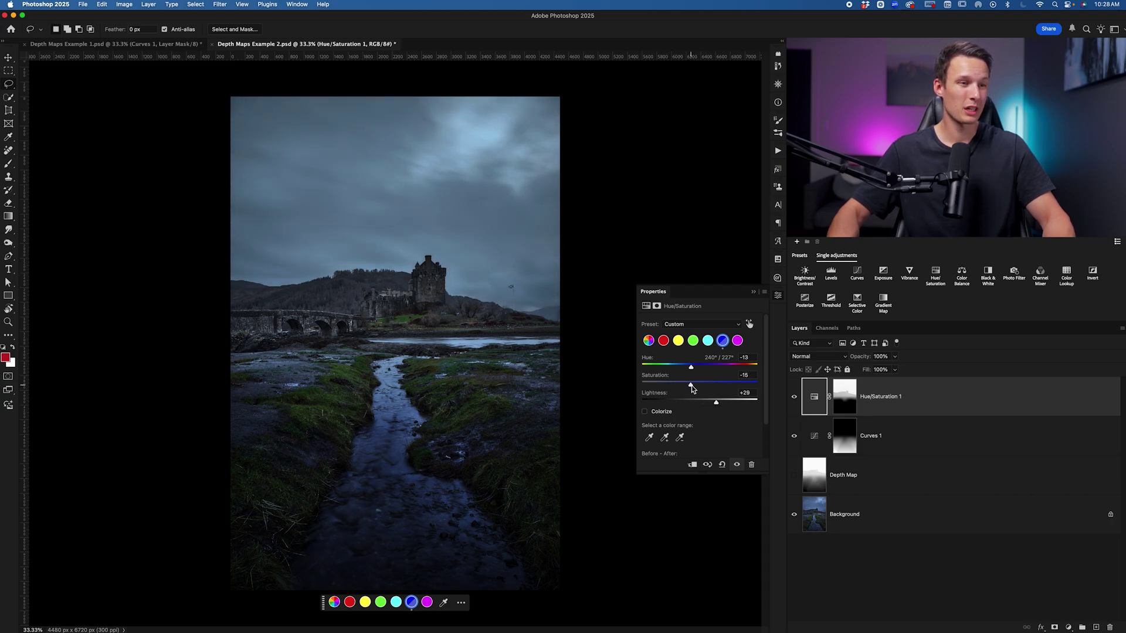
drag(697, 385, 700, 385)
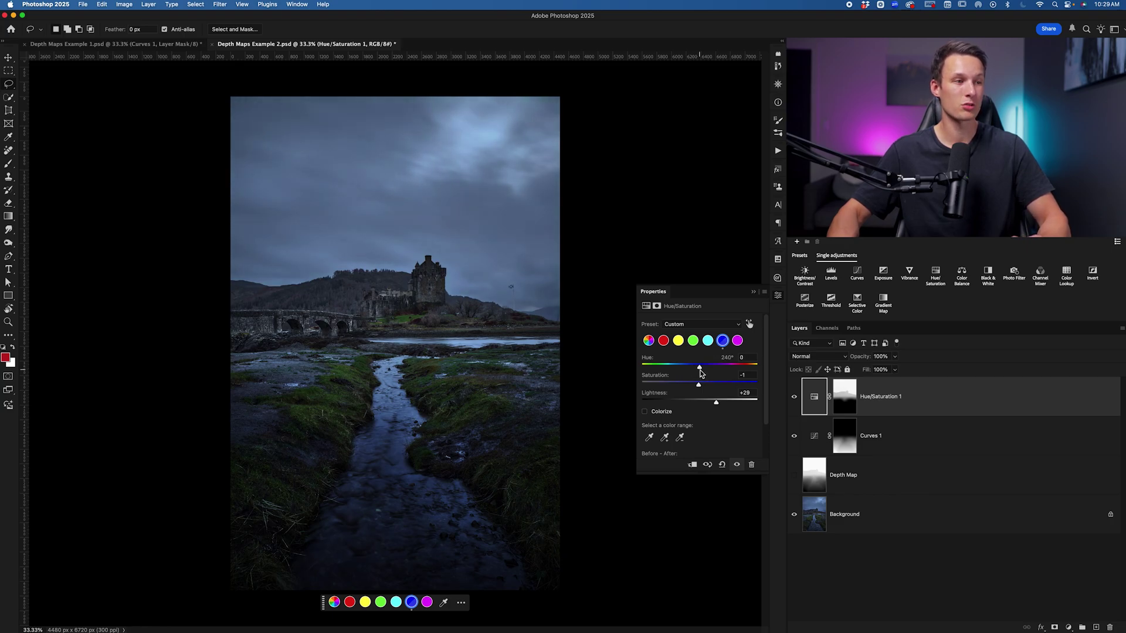
drag(701, 369, 703, 374)
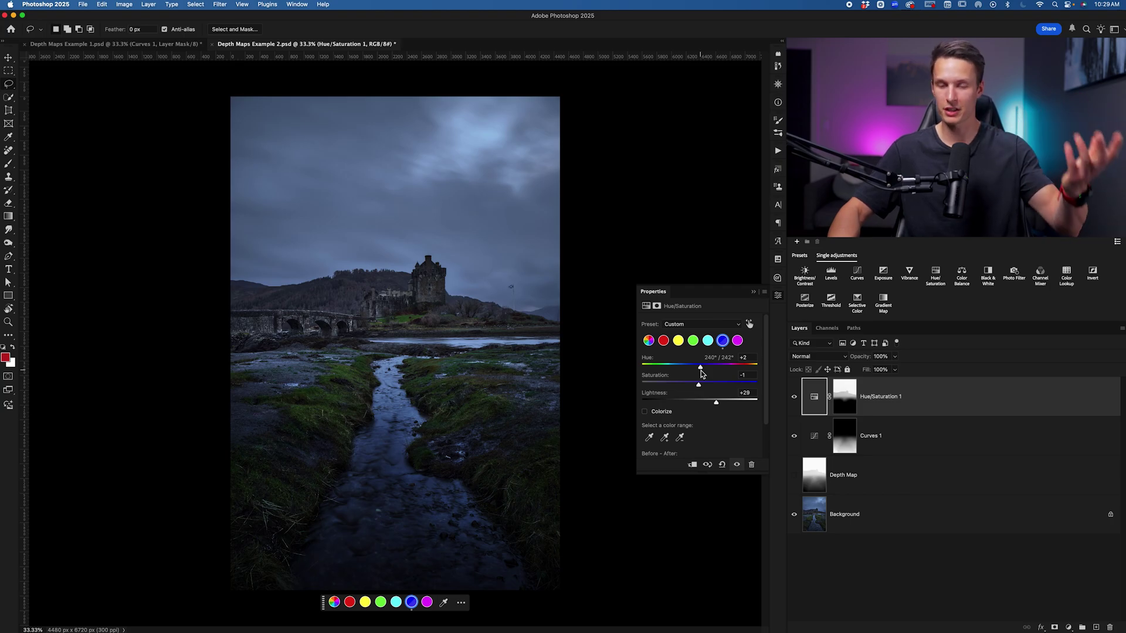
Toggle Hue/Saturation 1 visibility repeatedly to compare, collapsing the Properties panel, and leave it switched on.
click(795, 397)
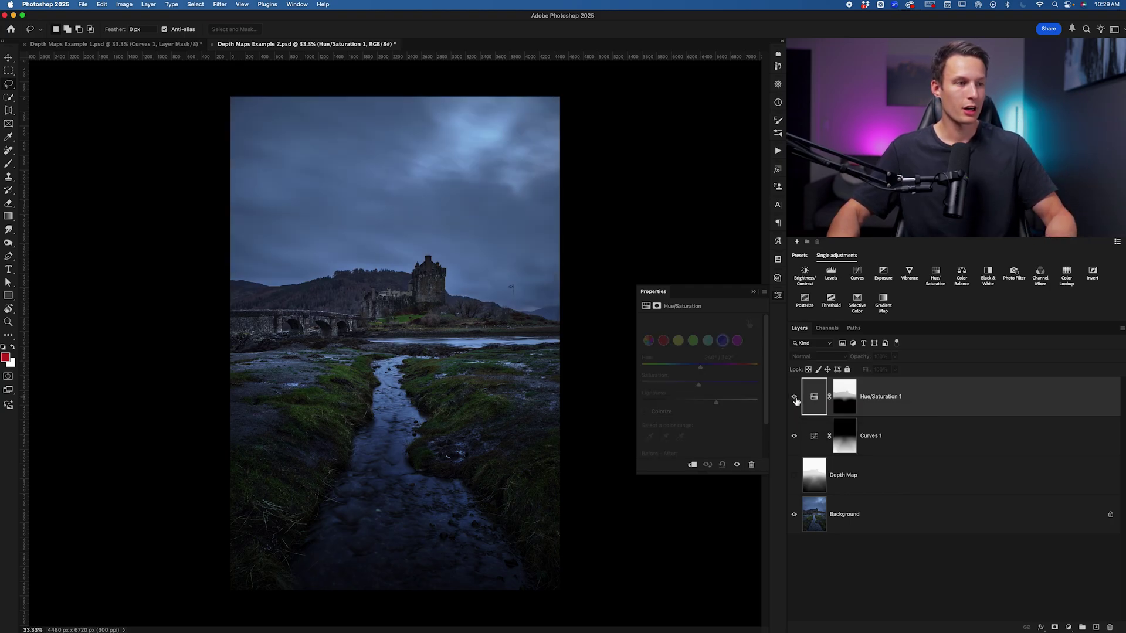
click(796, 401)
click(796, 401)
click(795, 400)
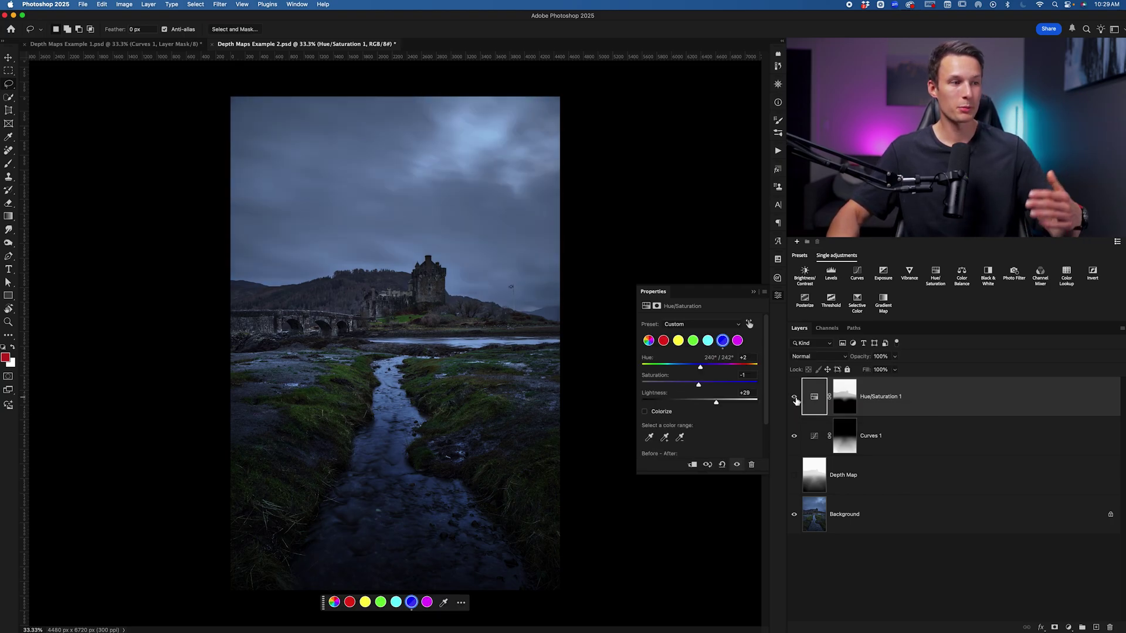
click(750, 292)
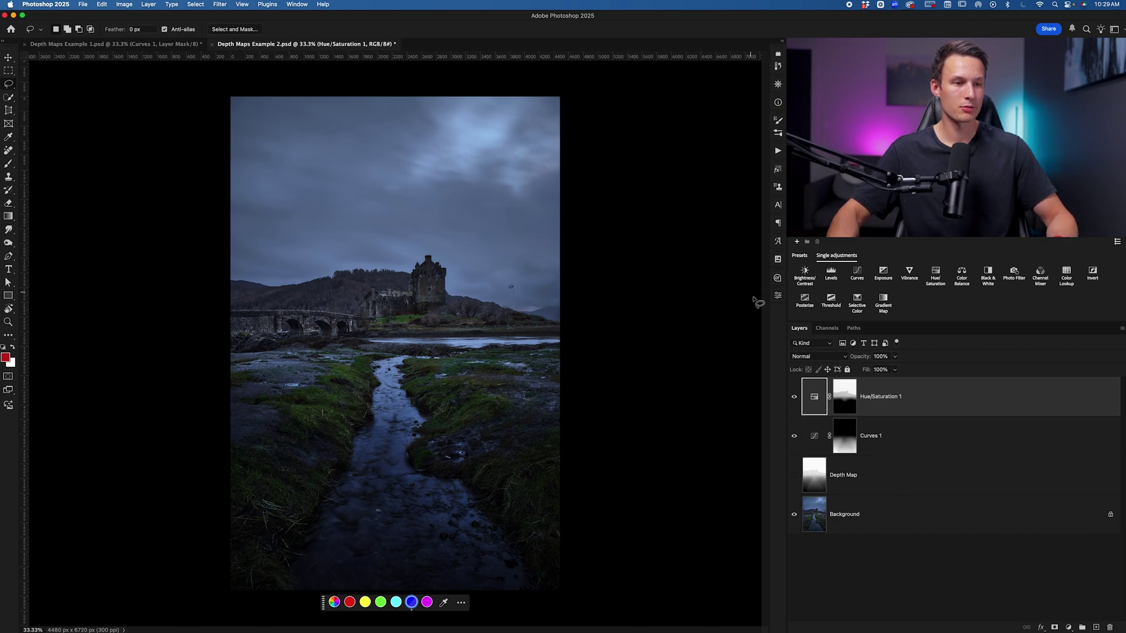
click(796, 405)
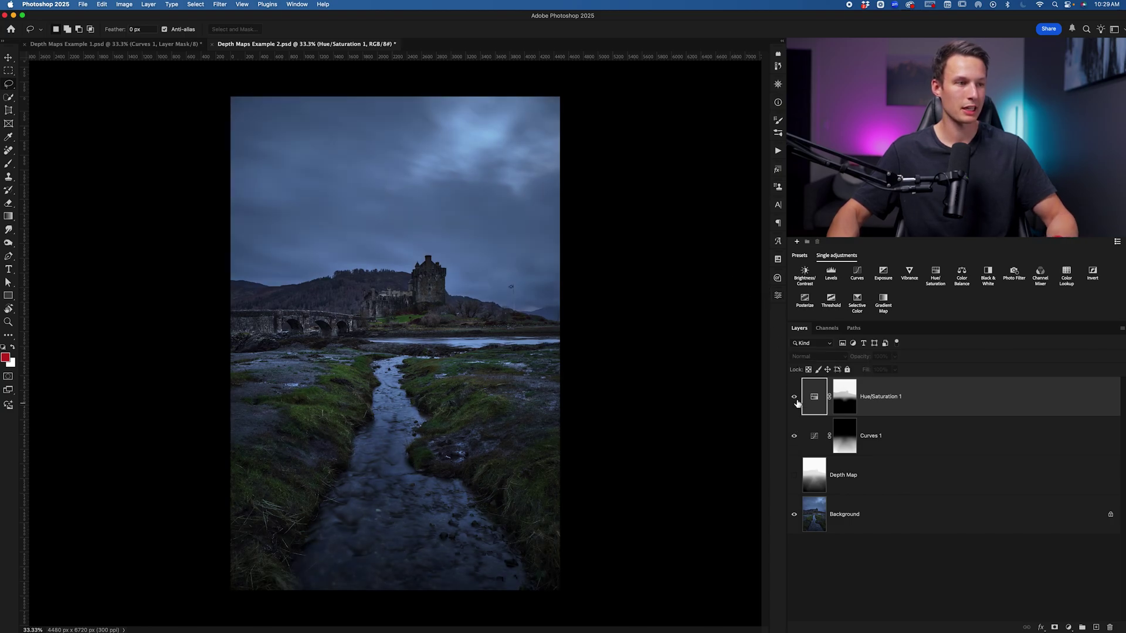
click(795, 397)
click(795, 397)
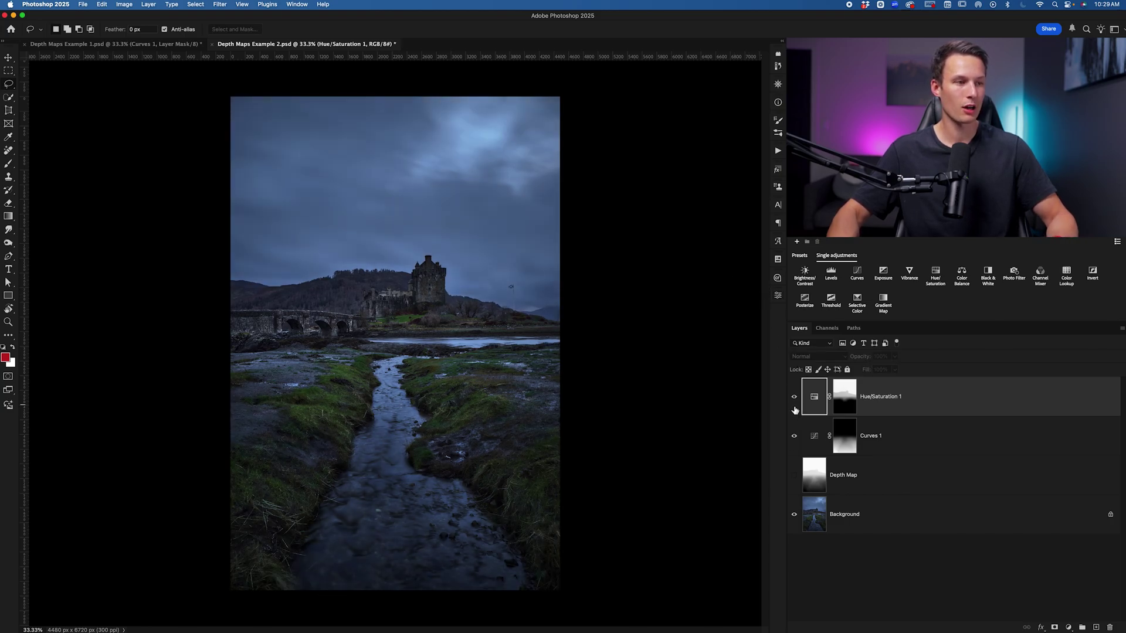
click(794, 397)
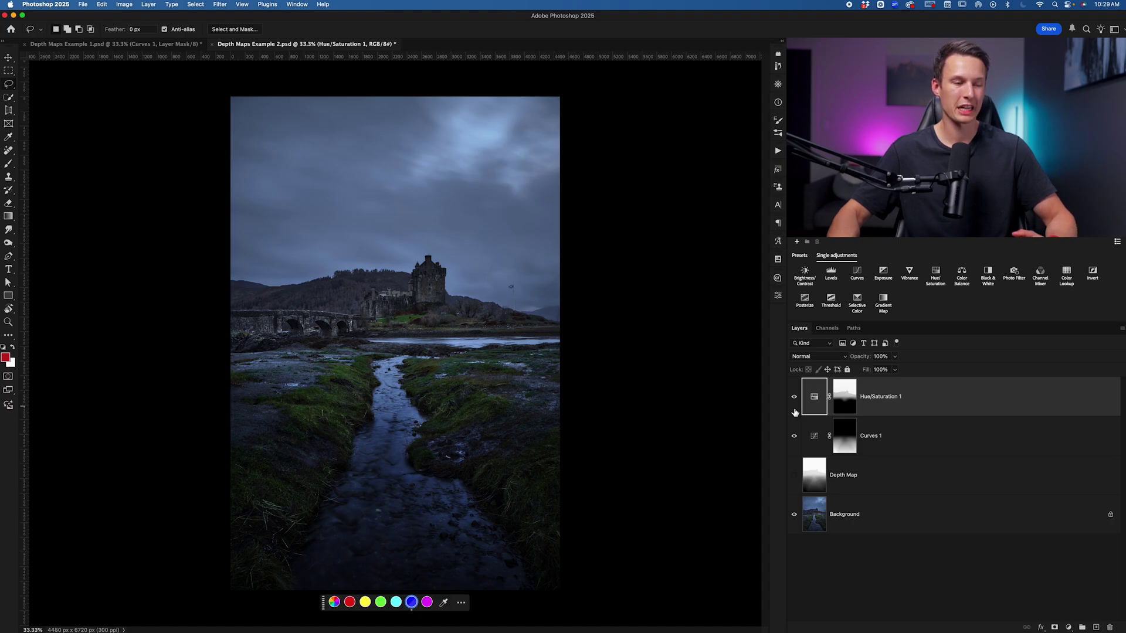